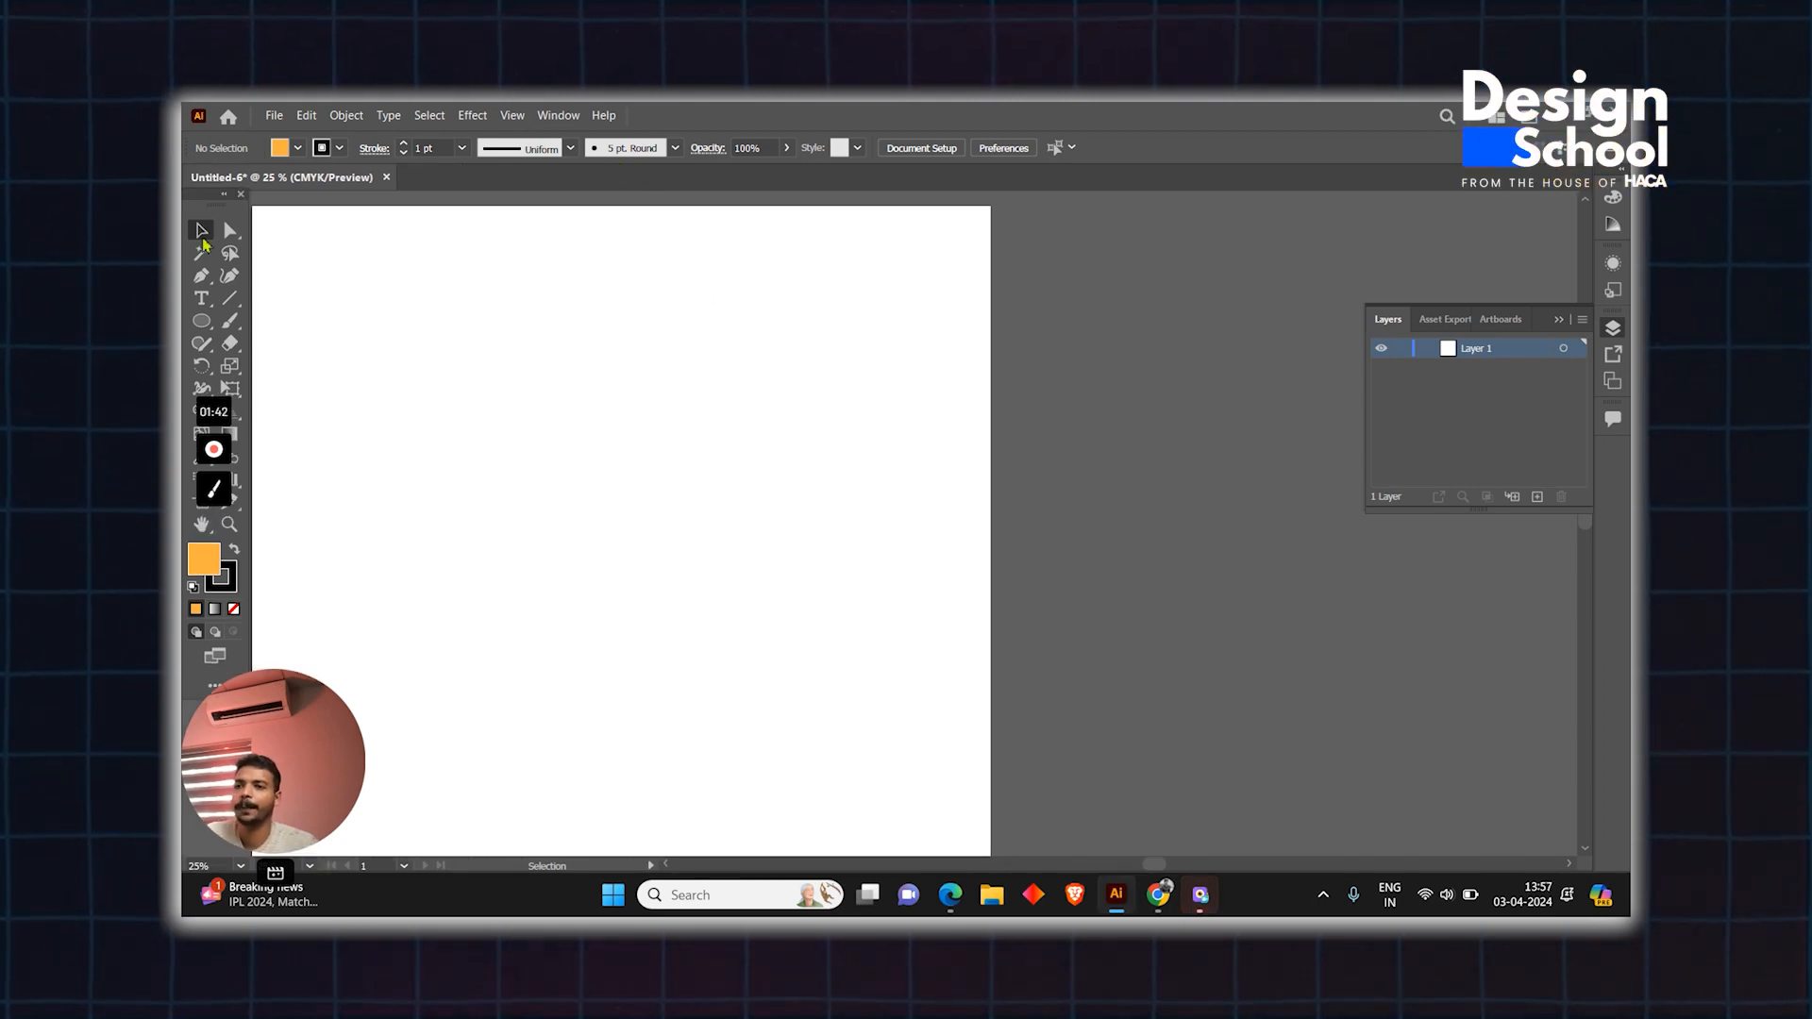
- Browse the panels and workspaces list, then dismiss it without changing anything
left_click(558, 114)
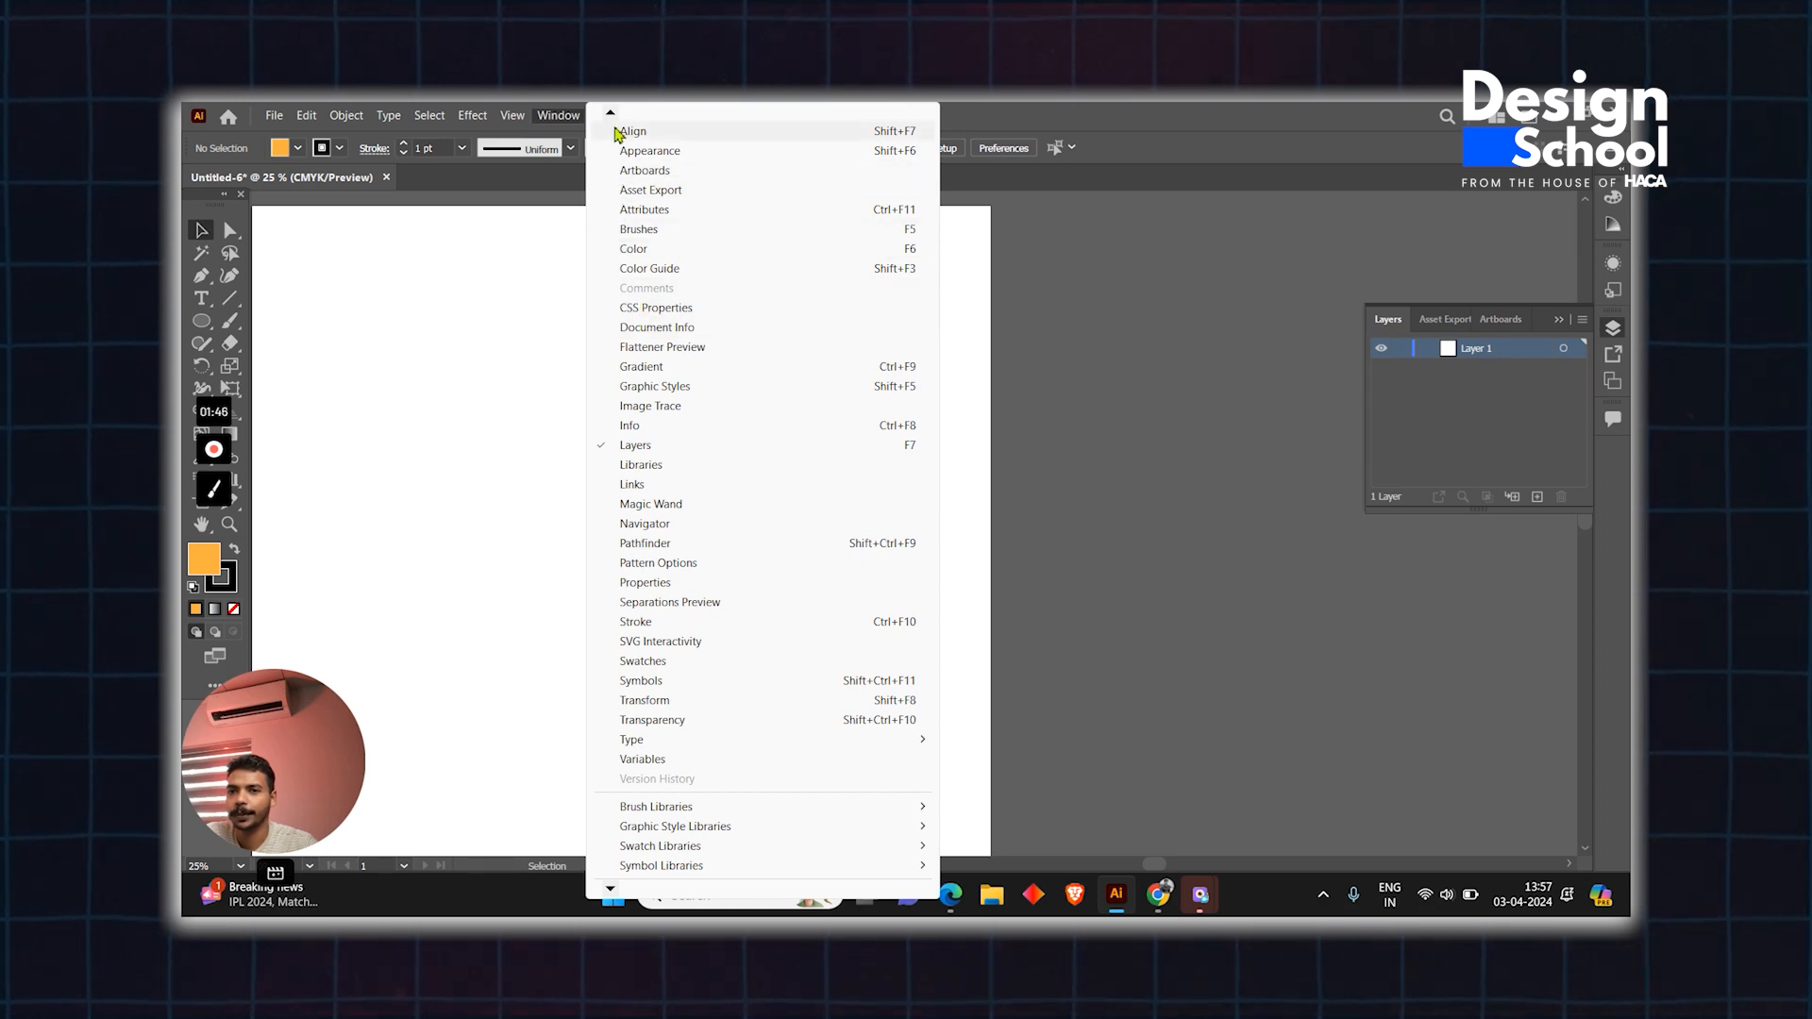
left_click(611, 114)
mouse_move(647, 171)
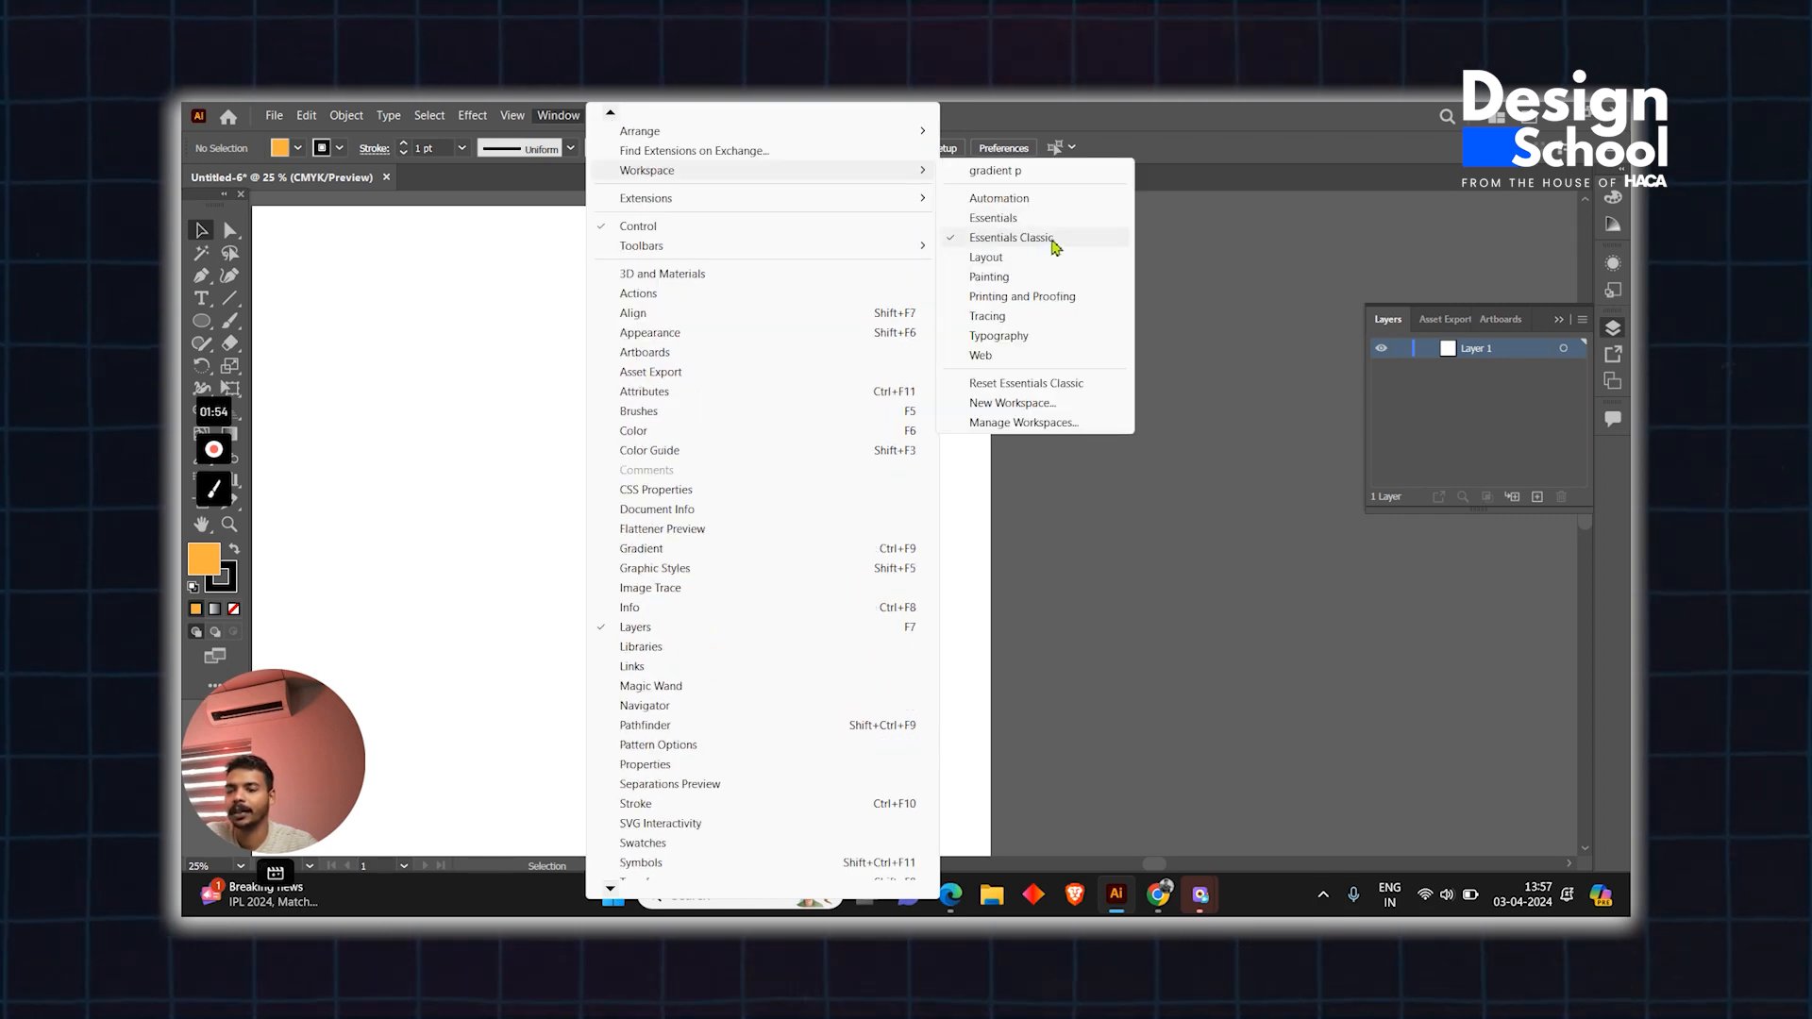
left_click(1163, 265)
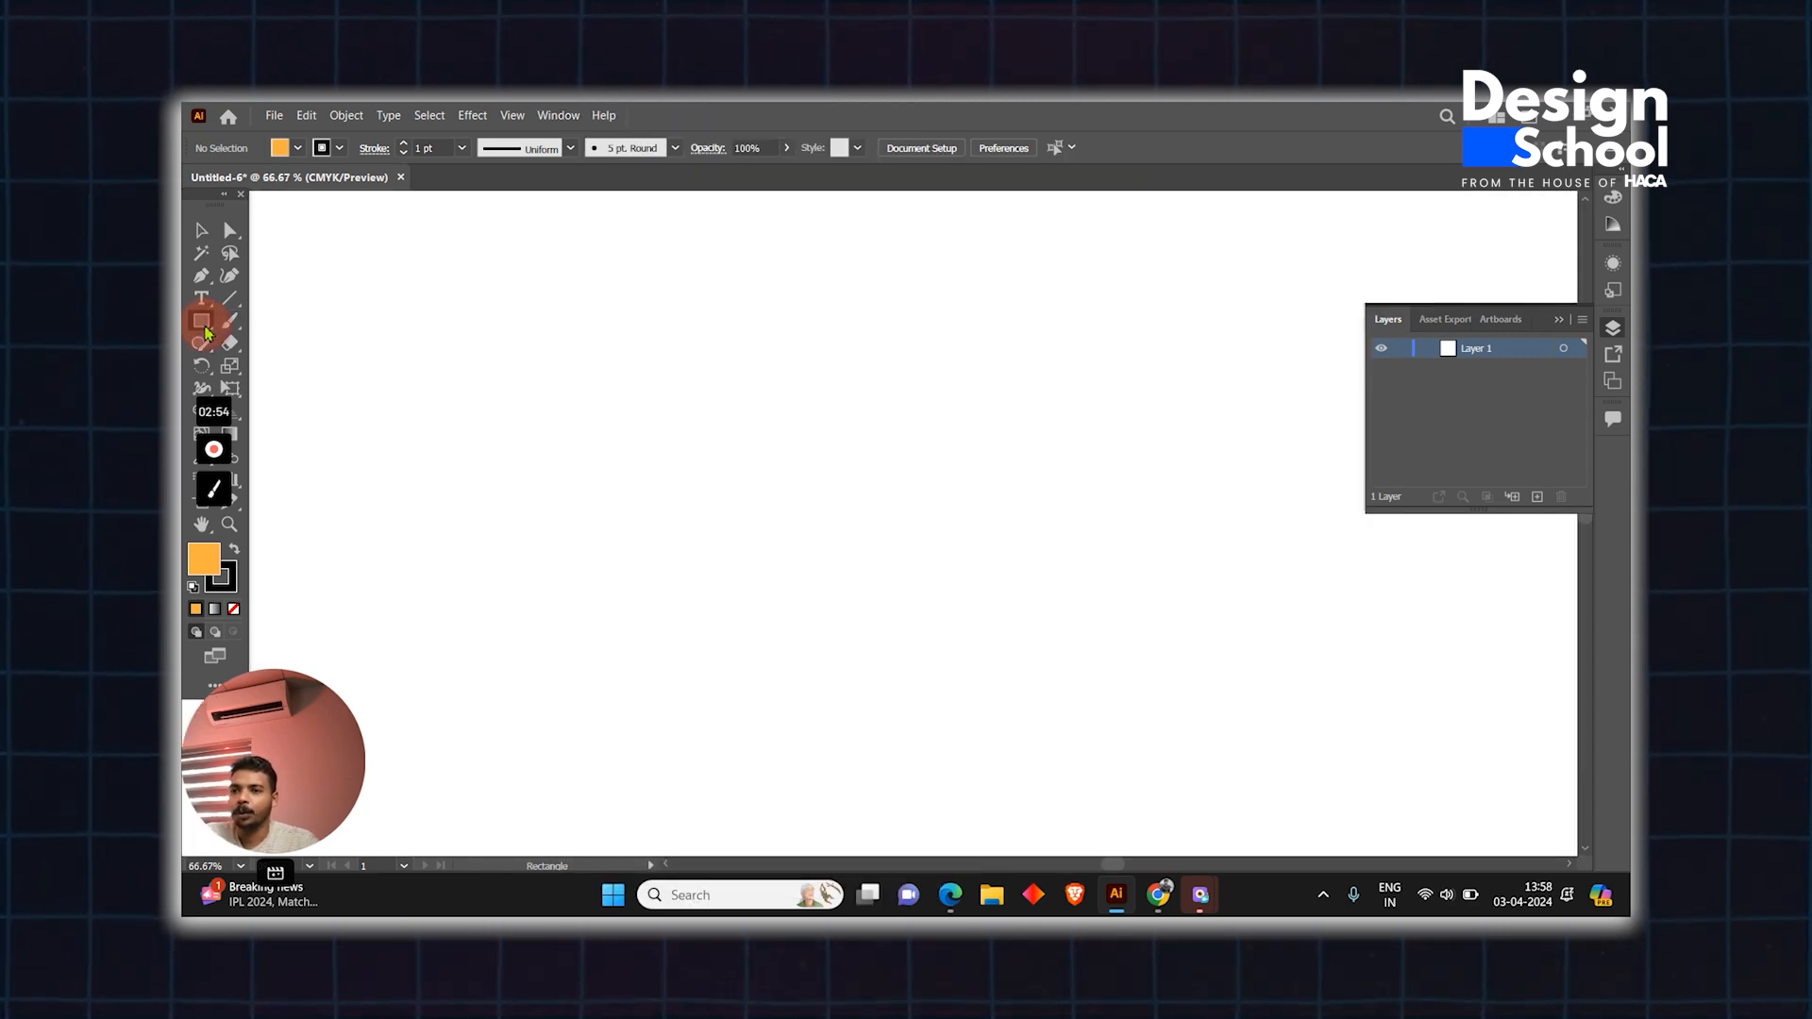
- Draw a wide orange rectangle near the top left with the Rectangle tool
left_click(207, 330)
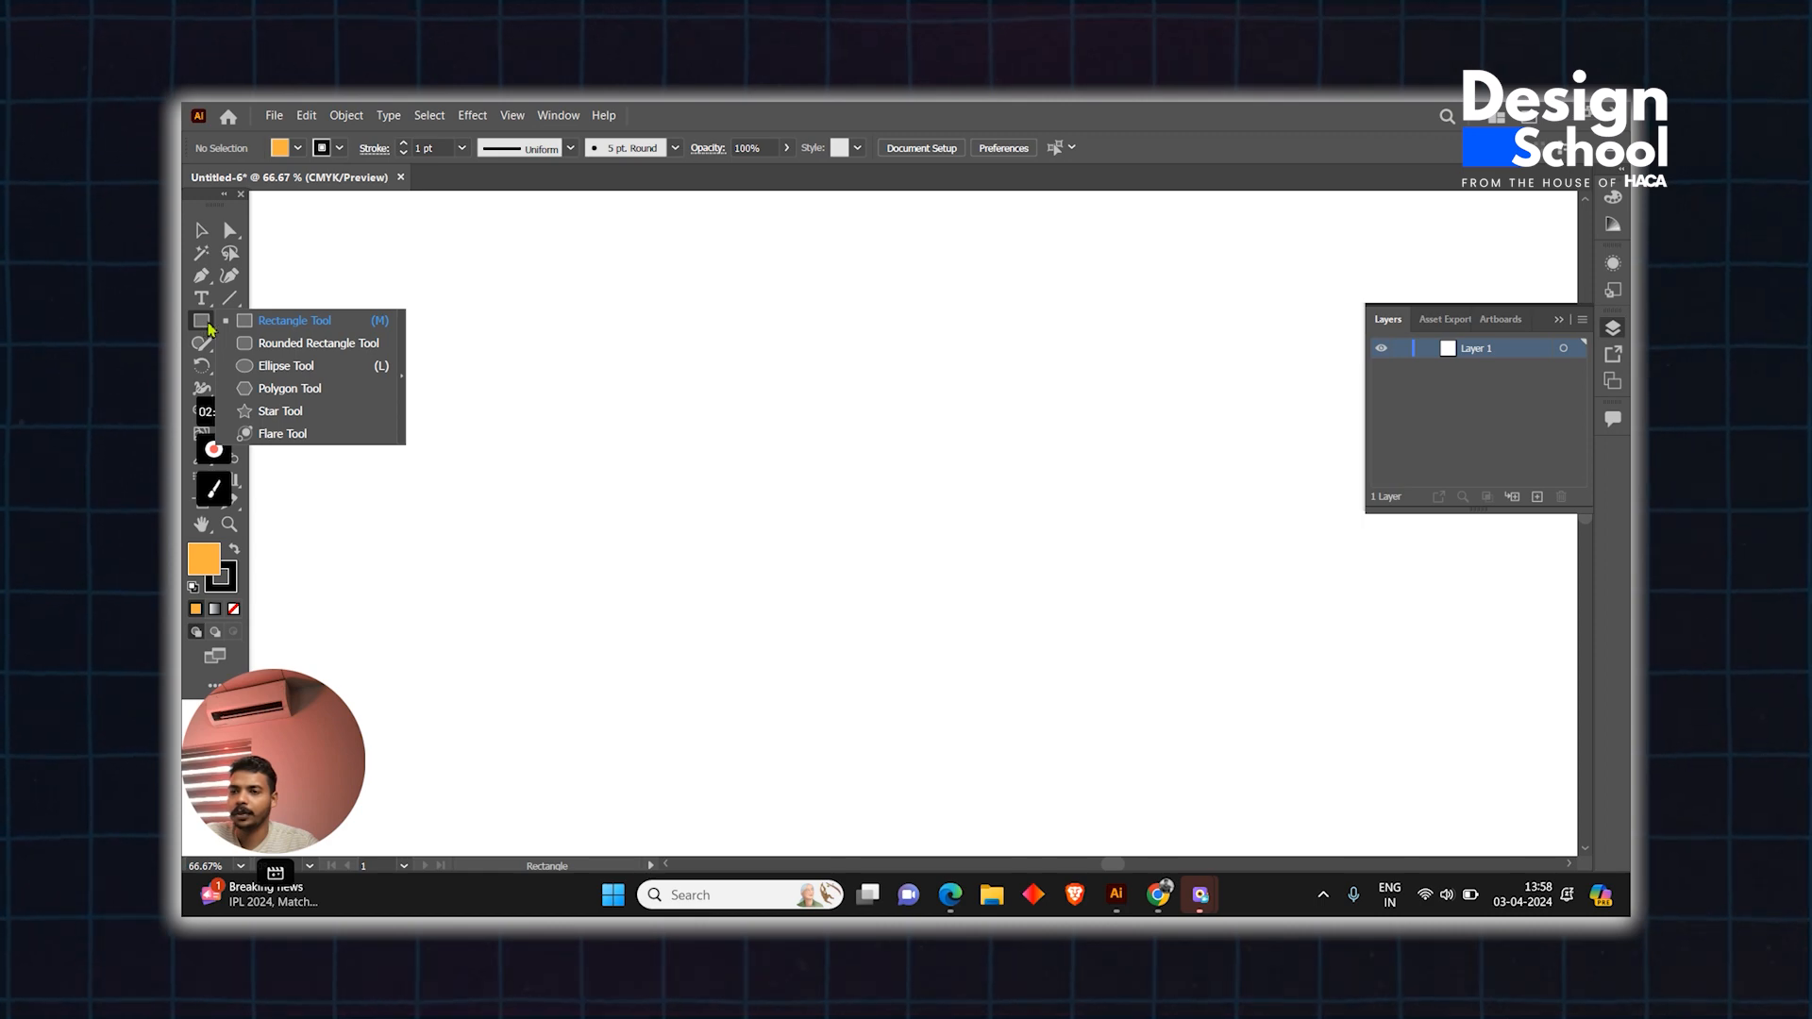
left_click(261, 323)
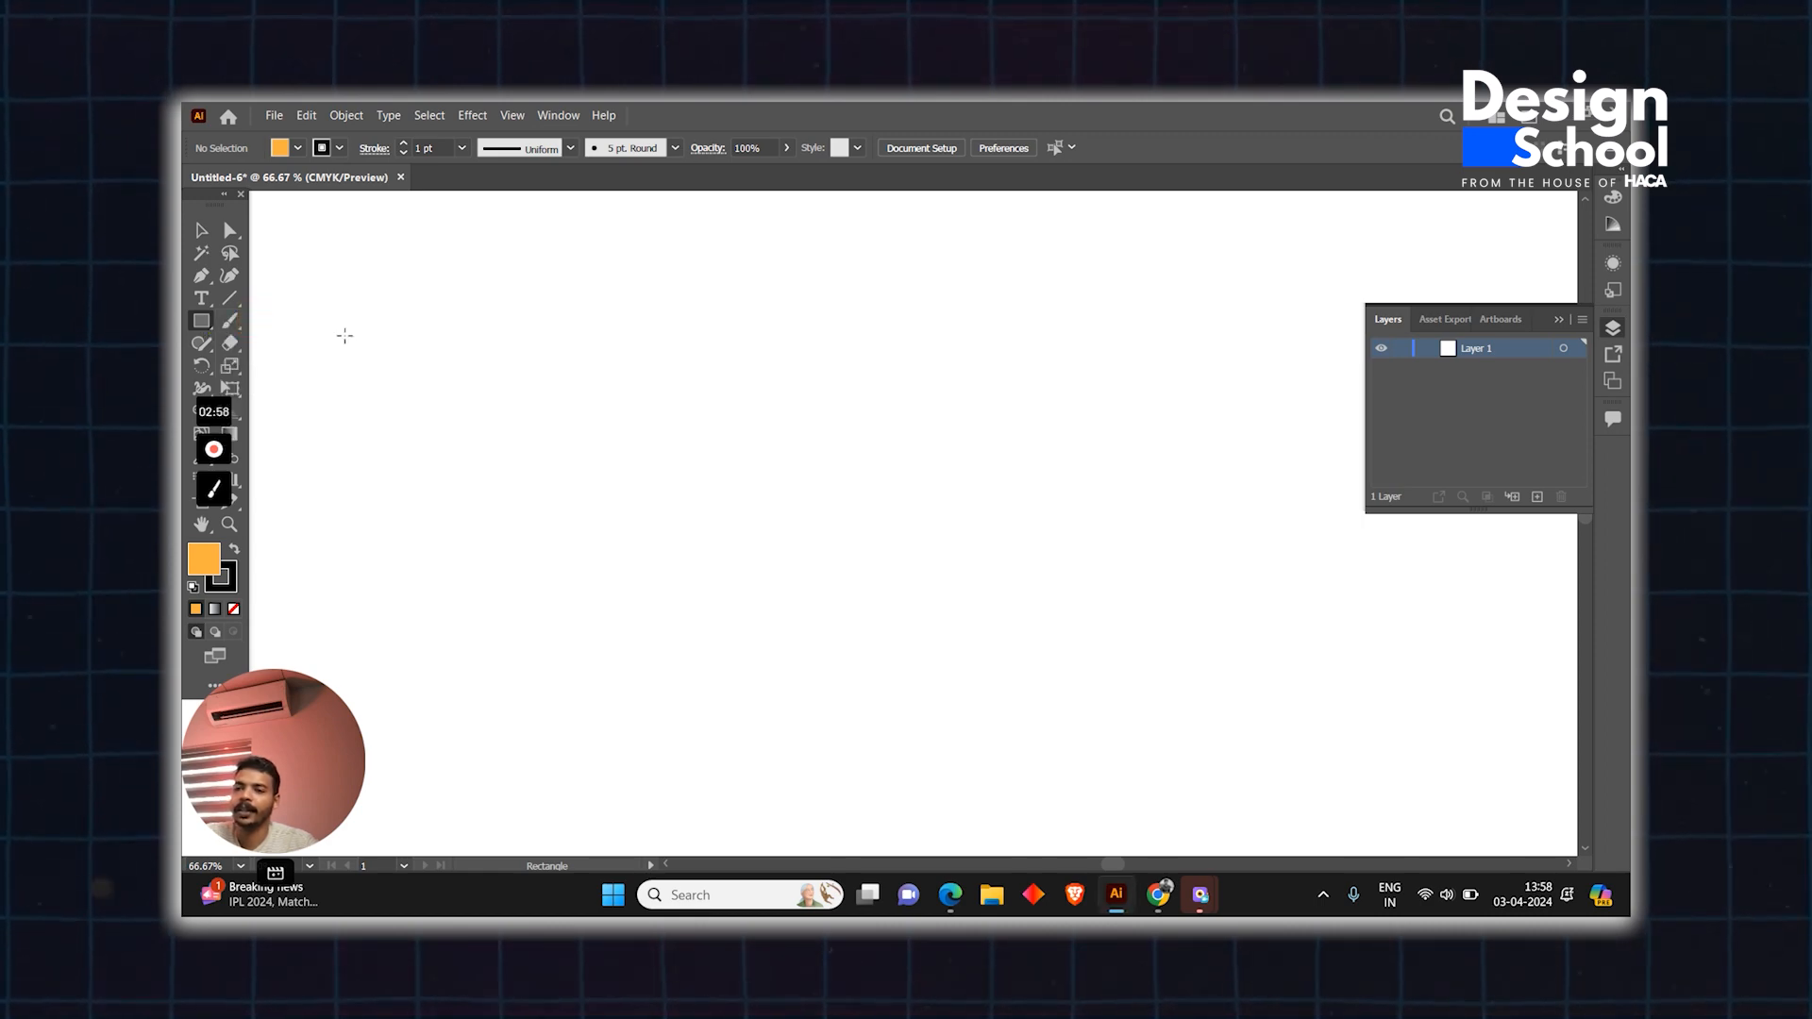
left_click_drag(360, 299, 722, 414)
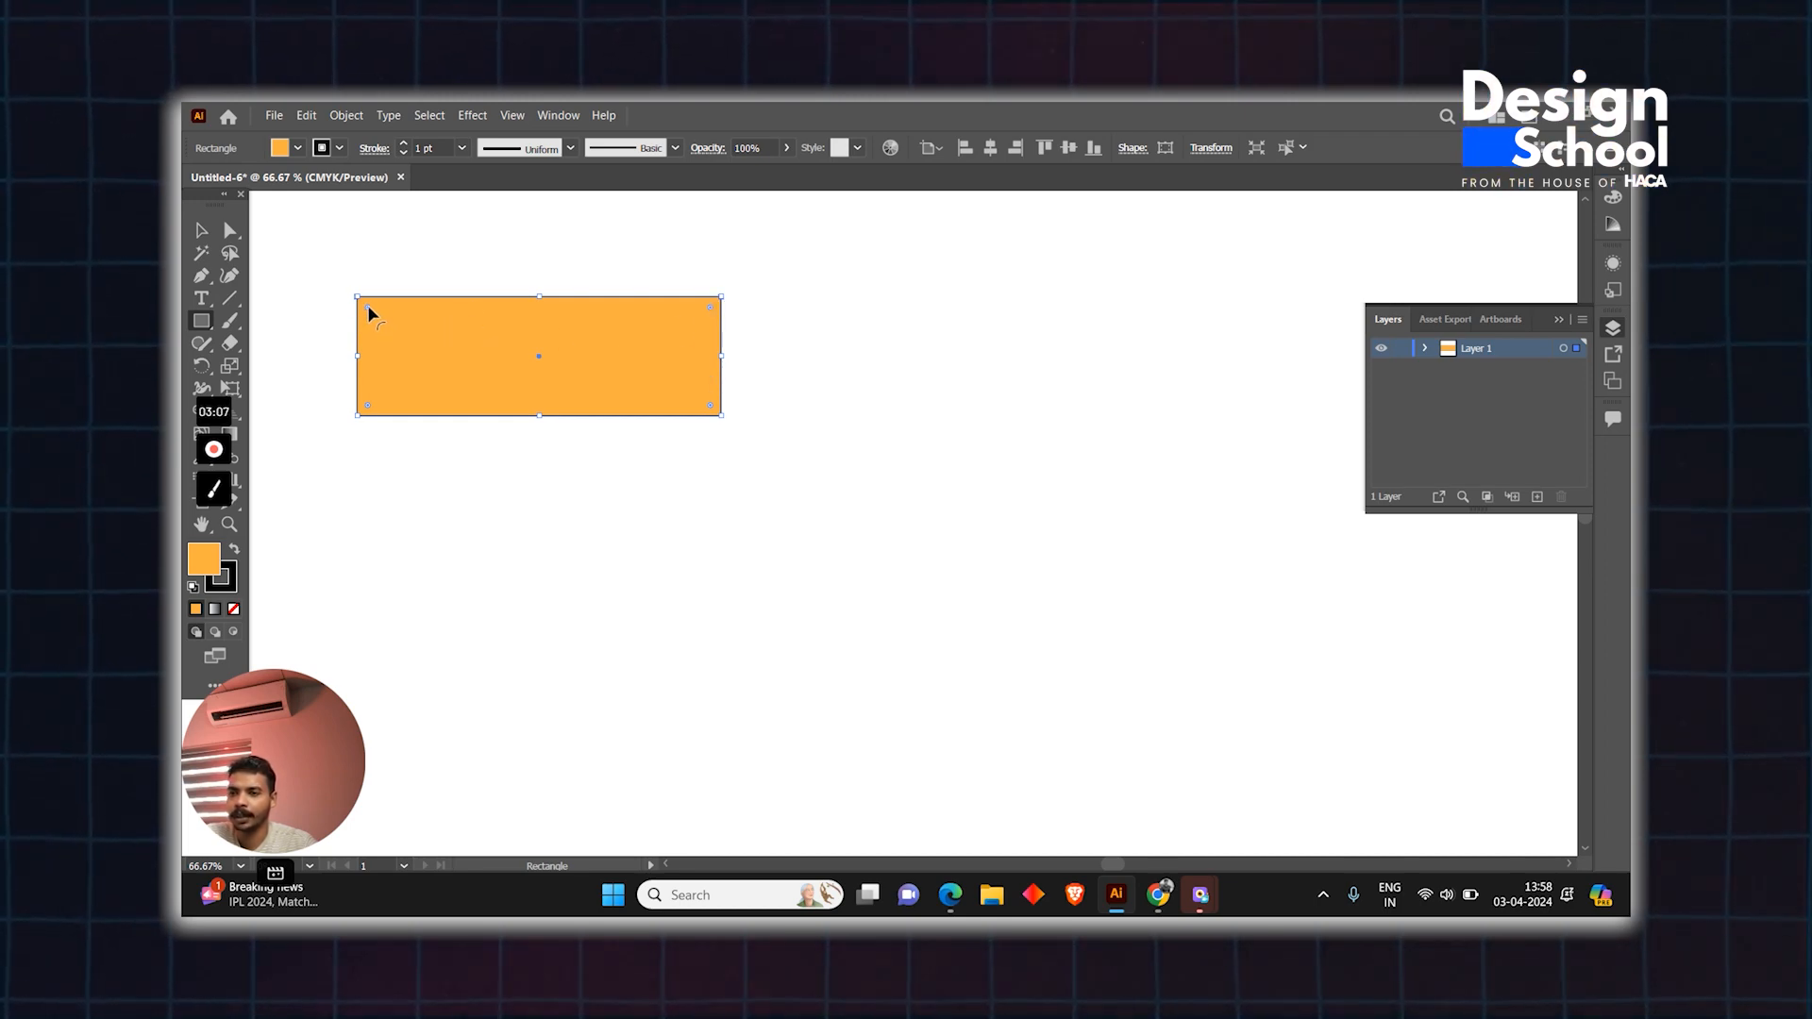
- Round the rectangle's corners gently with the corner widgets
left_click_drag(369, 308, 390, 322)
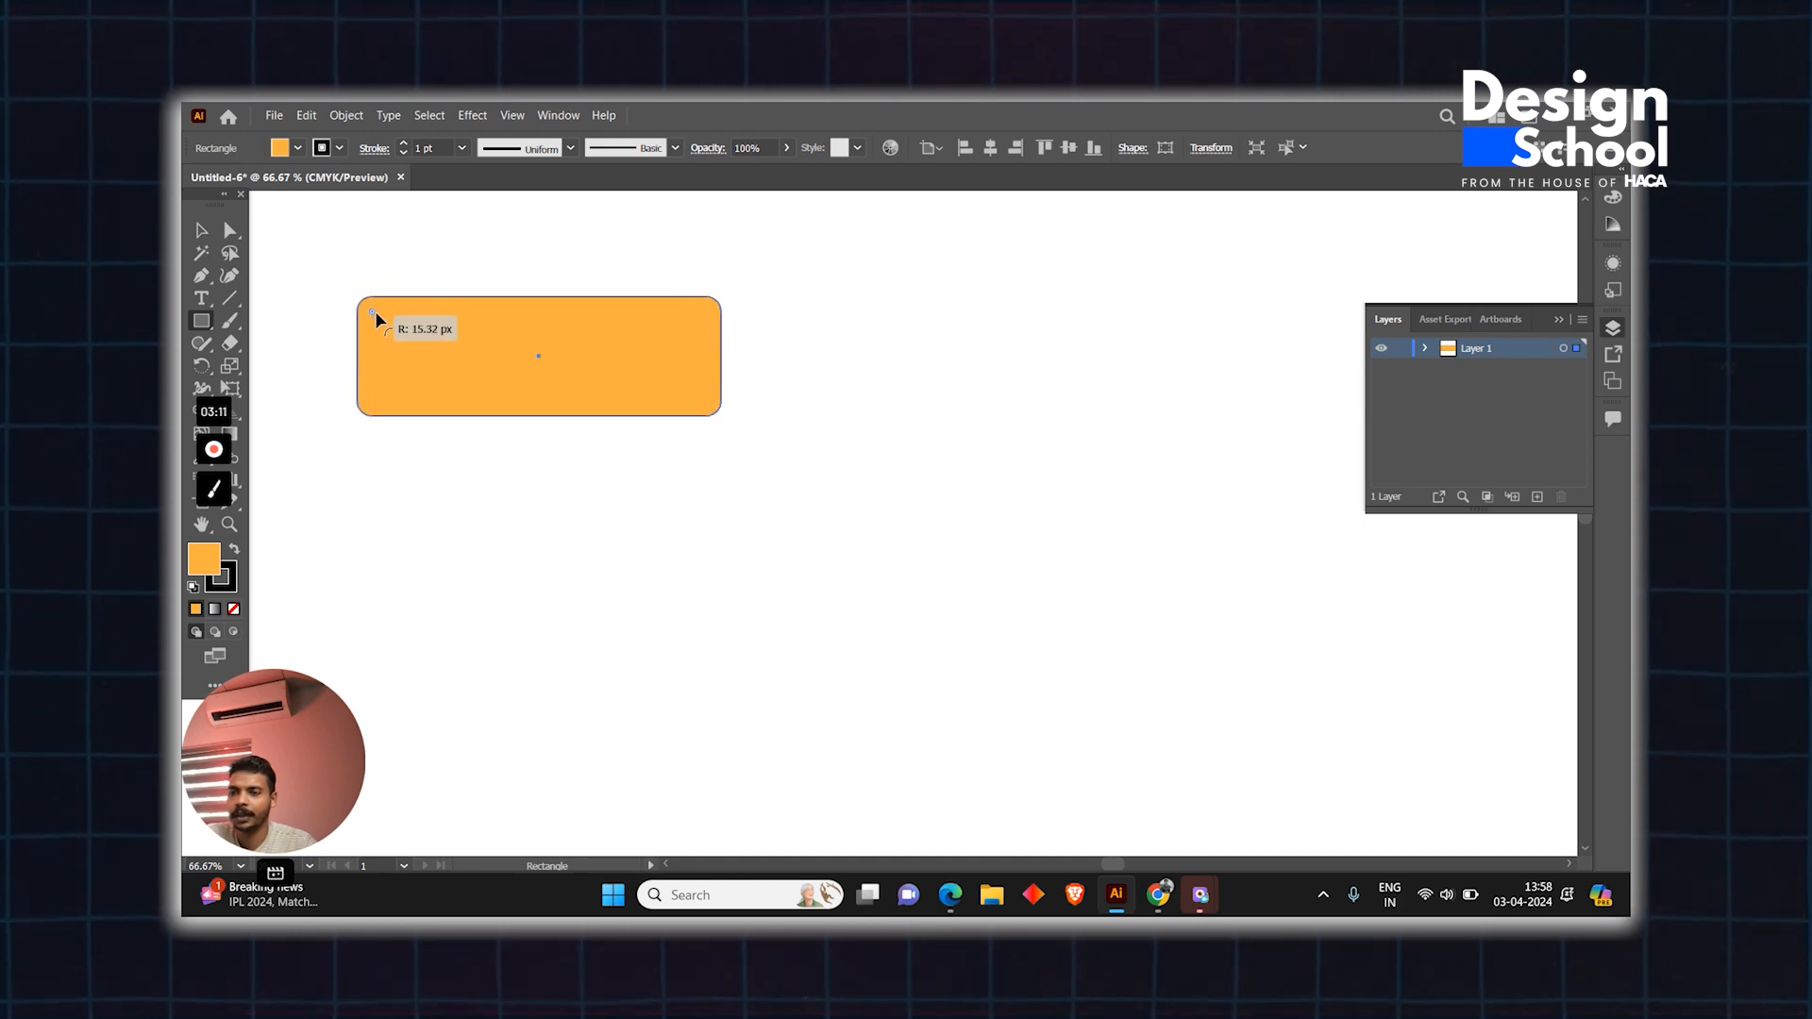
left_click_drag(376, 318, 380, 311)
right_click(201, 325)
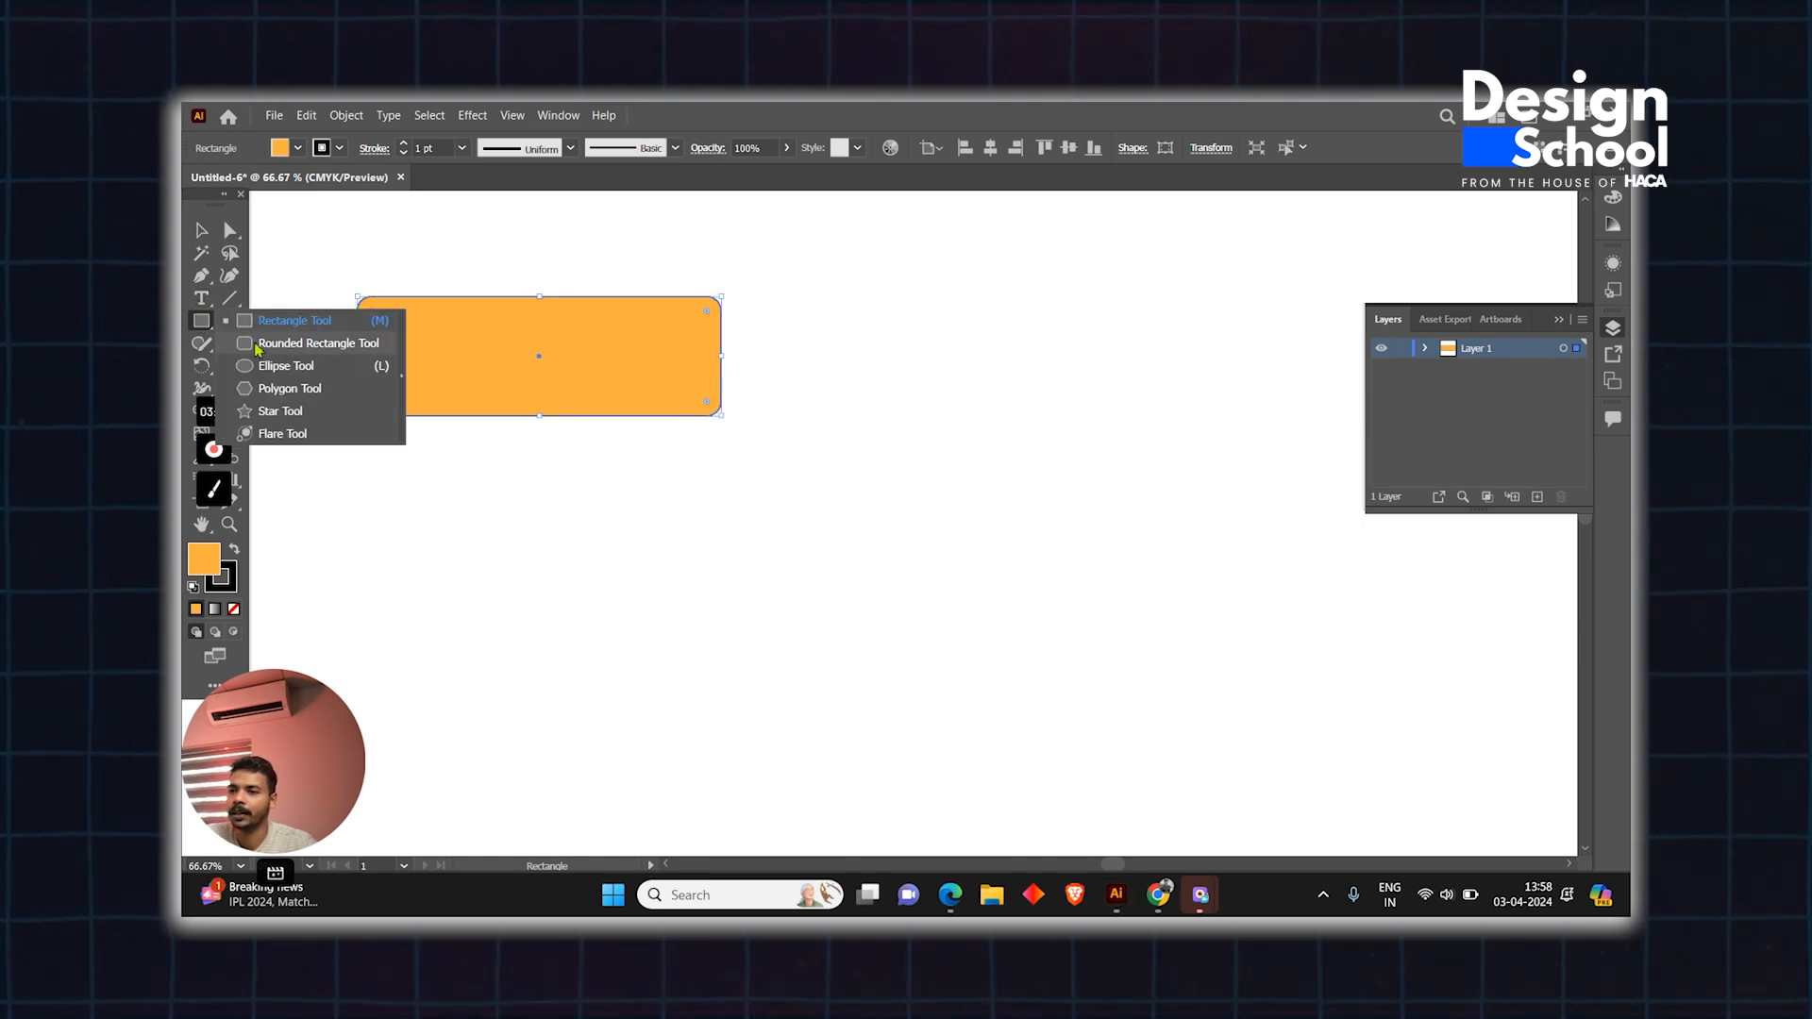
left_click(203, 325)
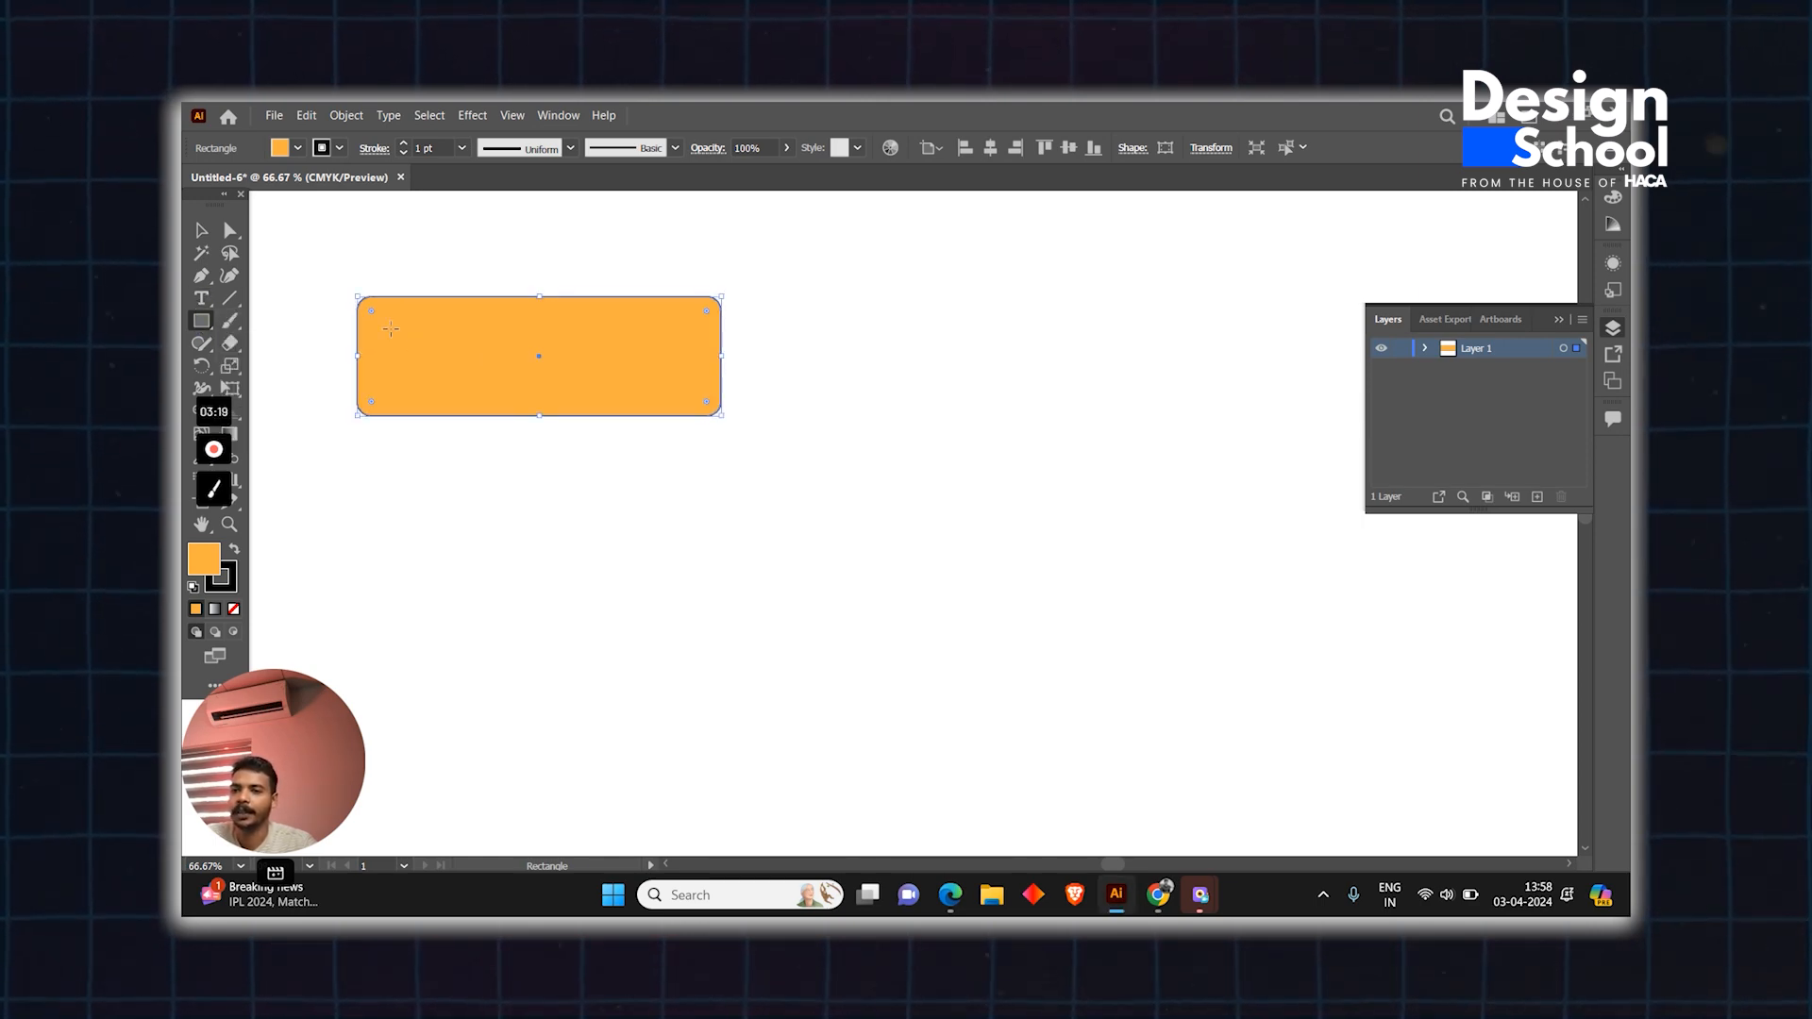
left_click_drag(371, 312, 379, 318)
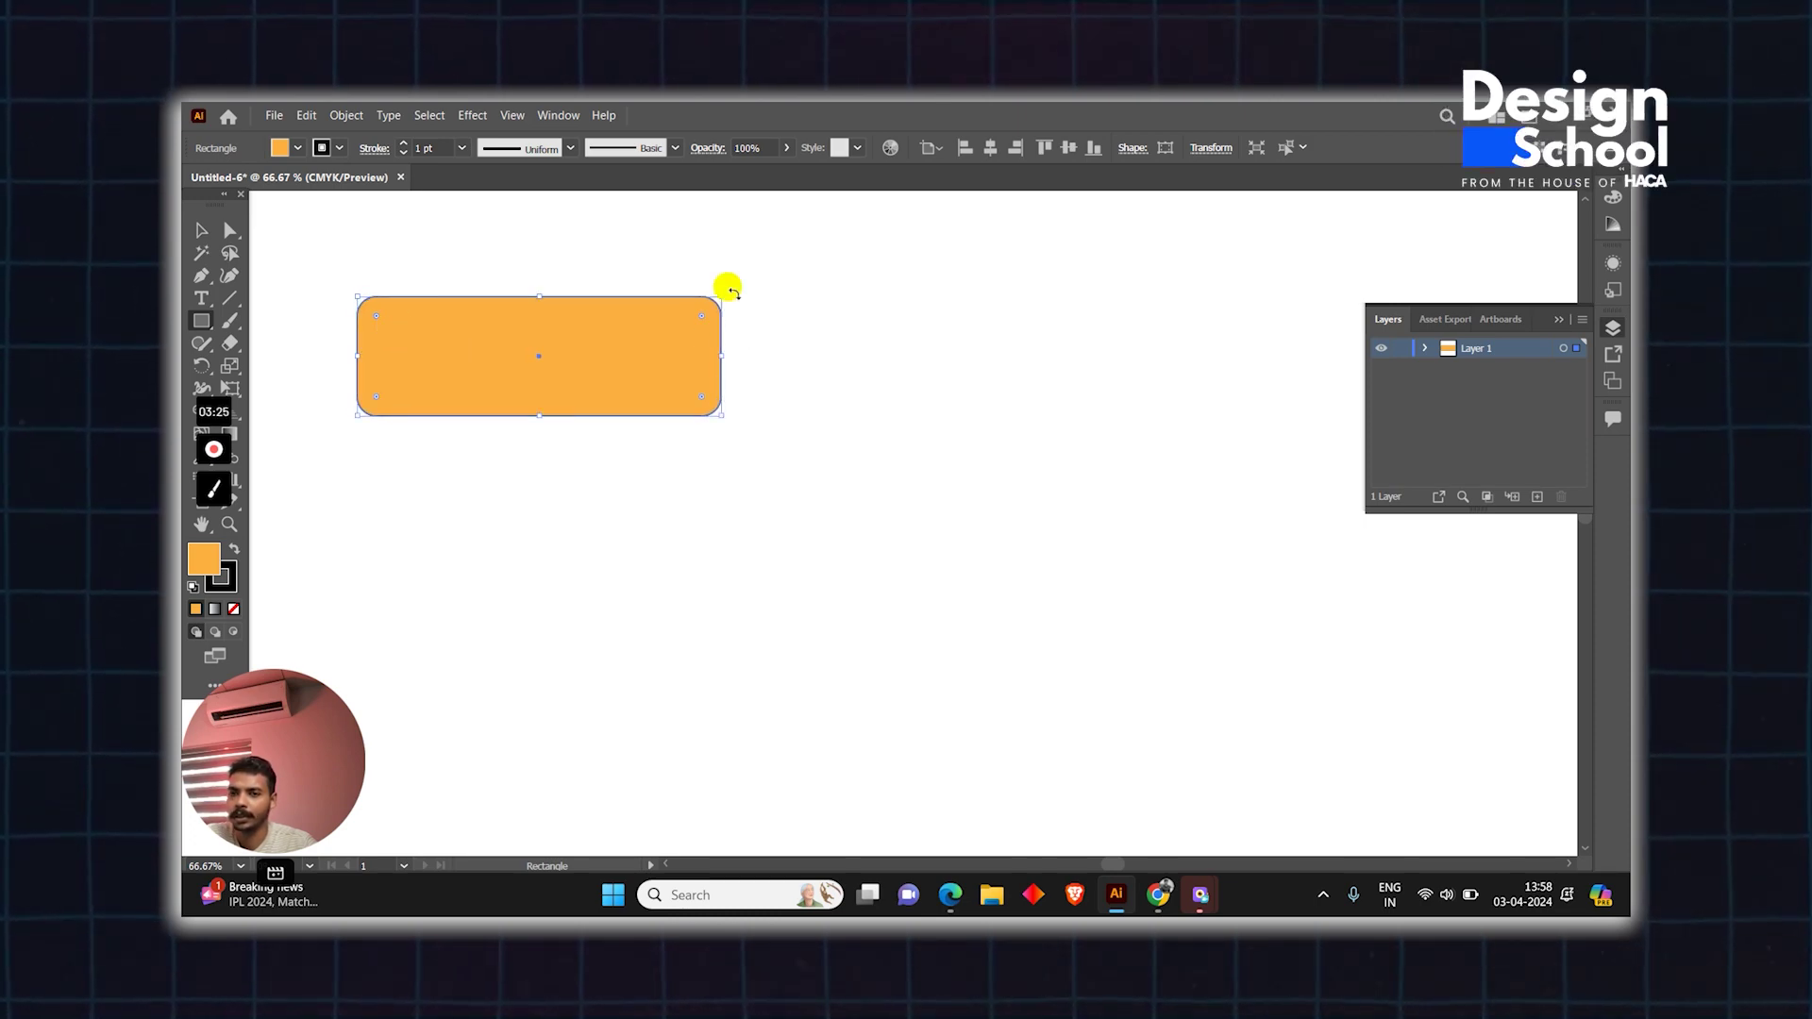
- Deselect the rectangle and try rotating it around its centre
left_click(743, 299)
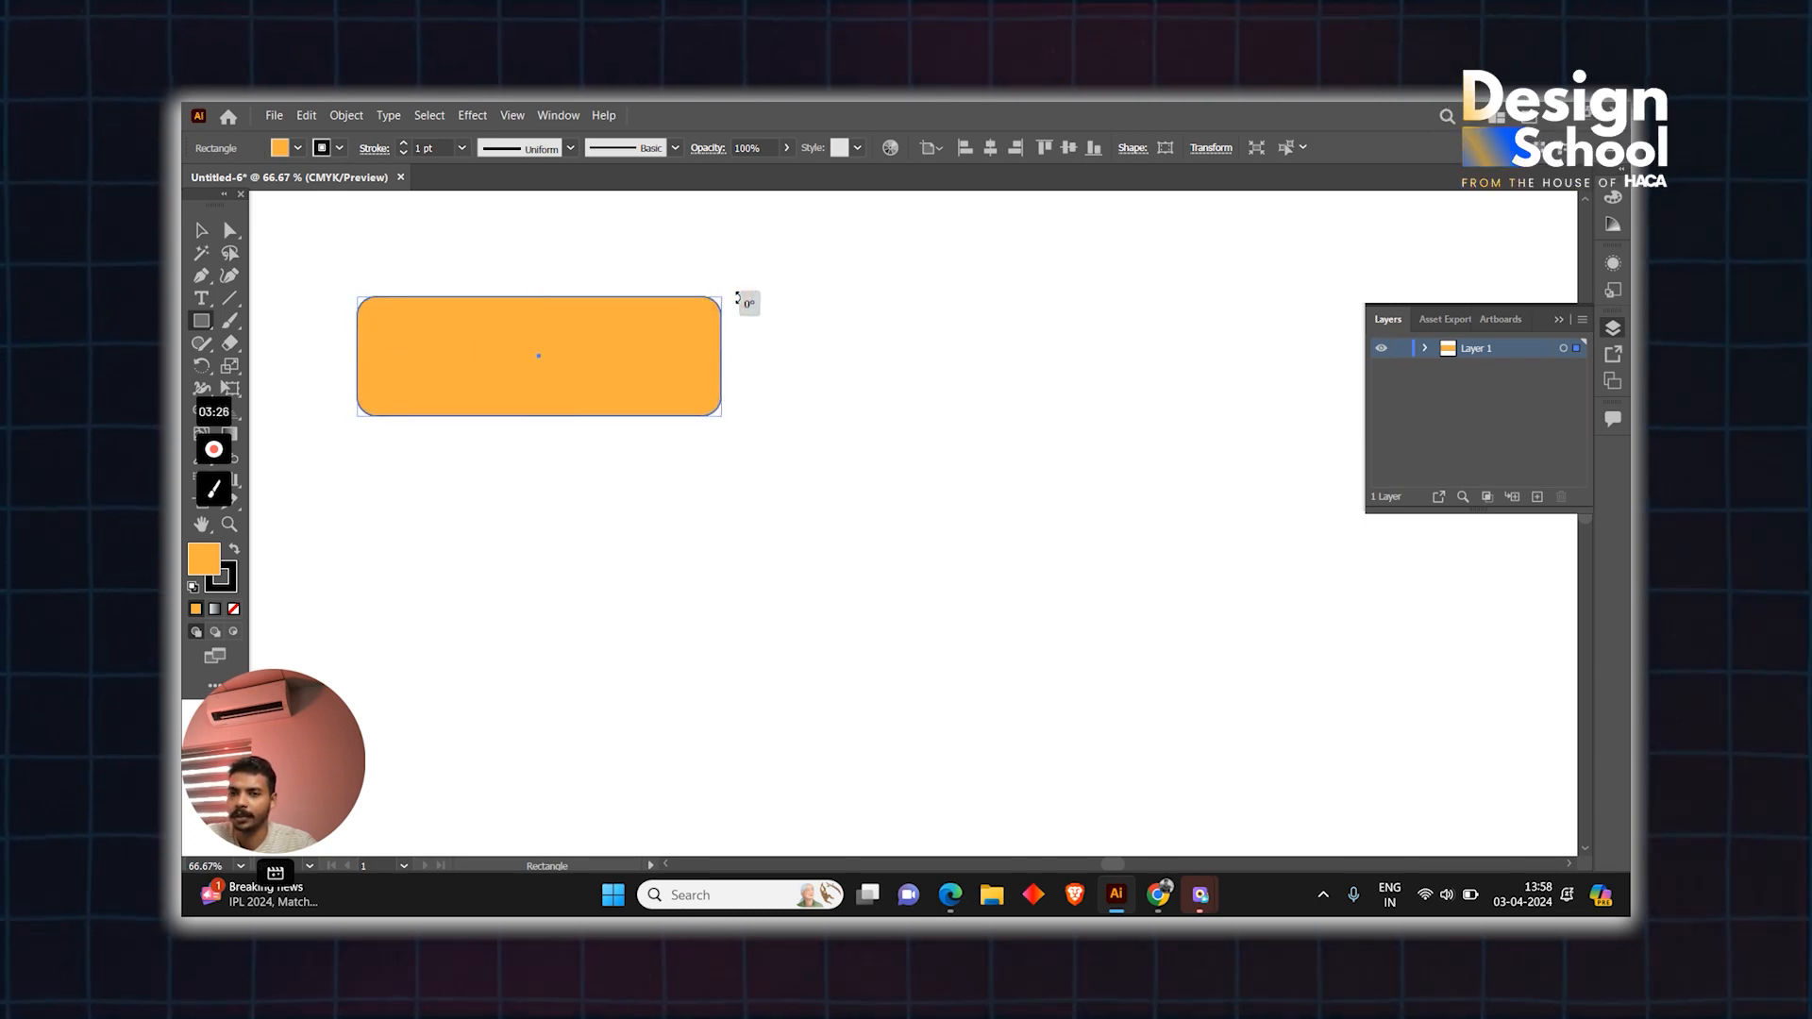
mouse_move(744, 298)
left_mouse_down()
mouse_move(665, 501)
mouse_move(425, 383)
left_mouse_up()
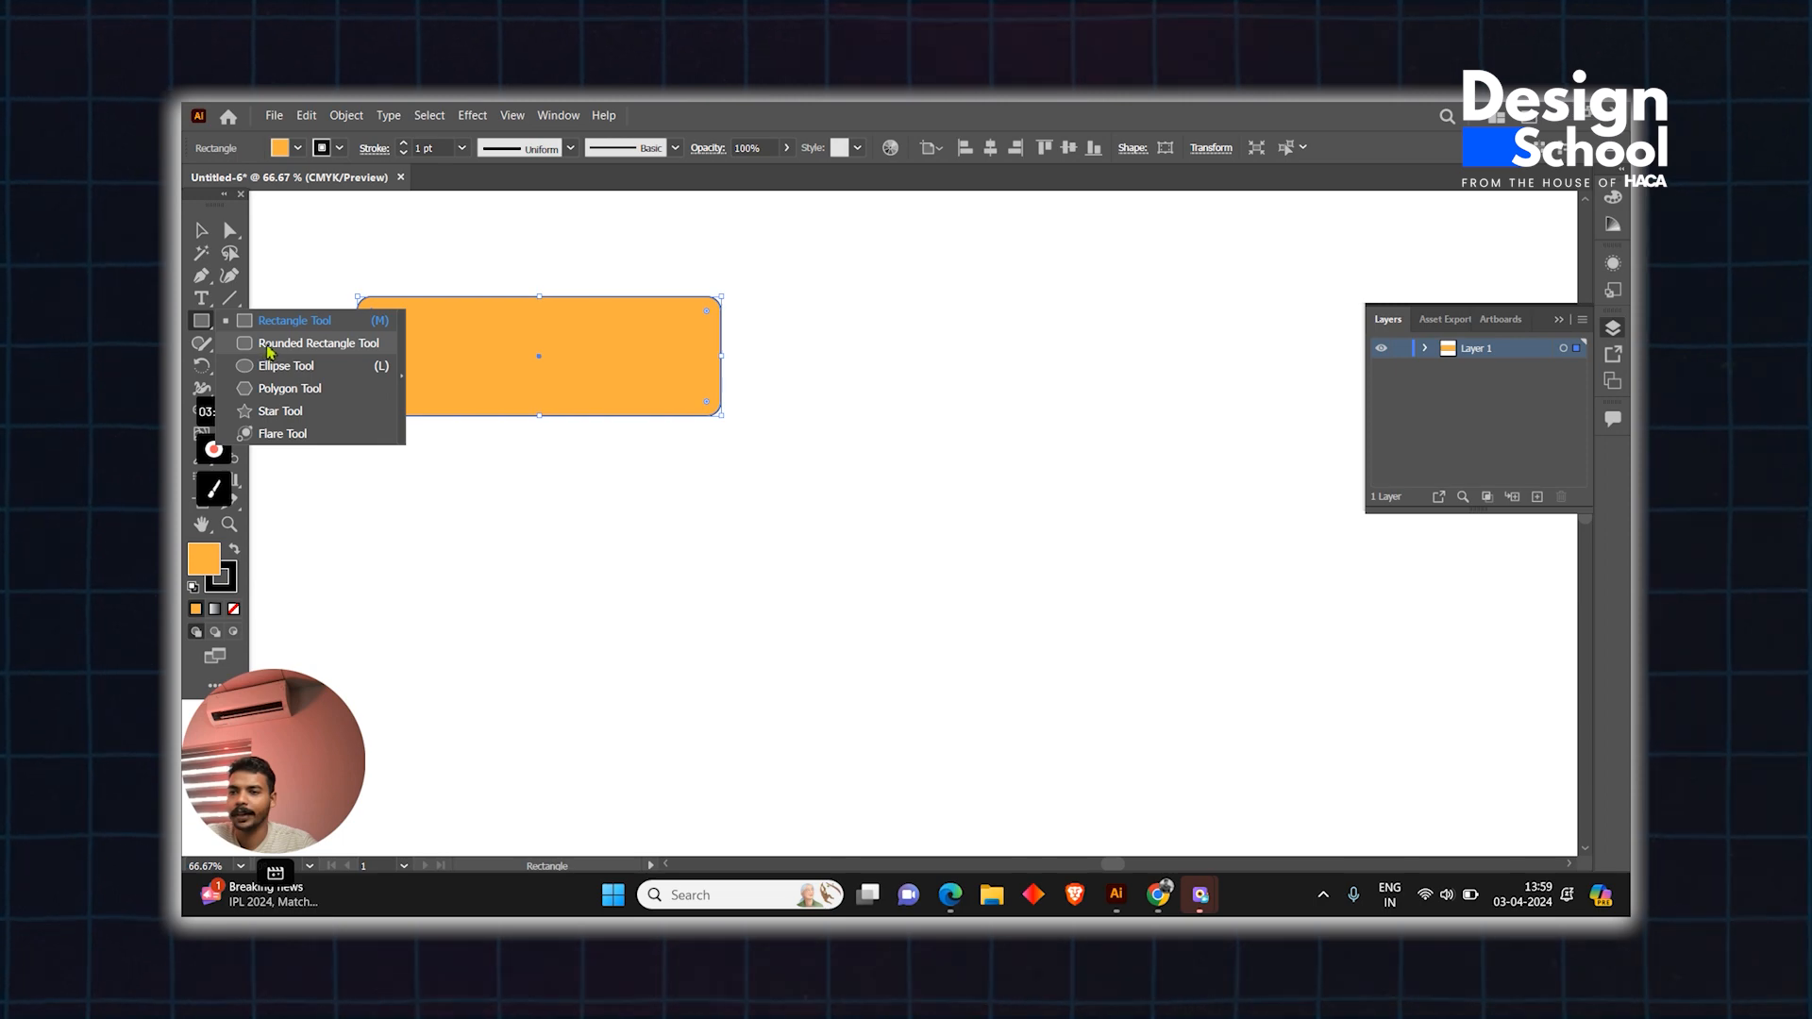
- Draw a tall rounded rectangle below the first and pull its top-left corner into a large curve
left_click(268, 343)
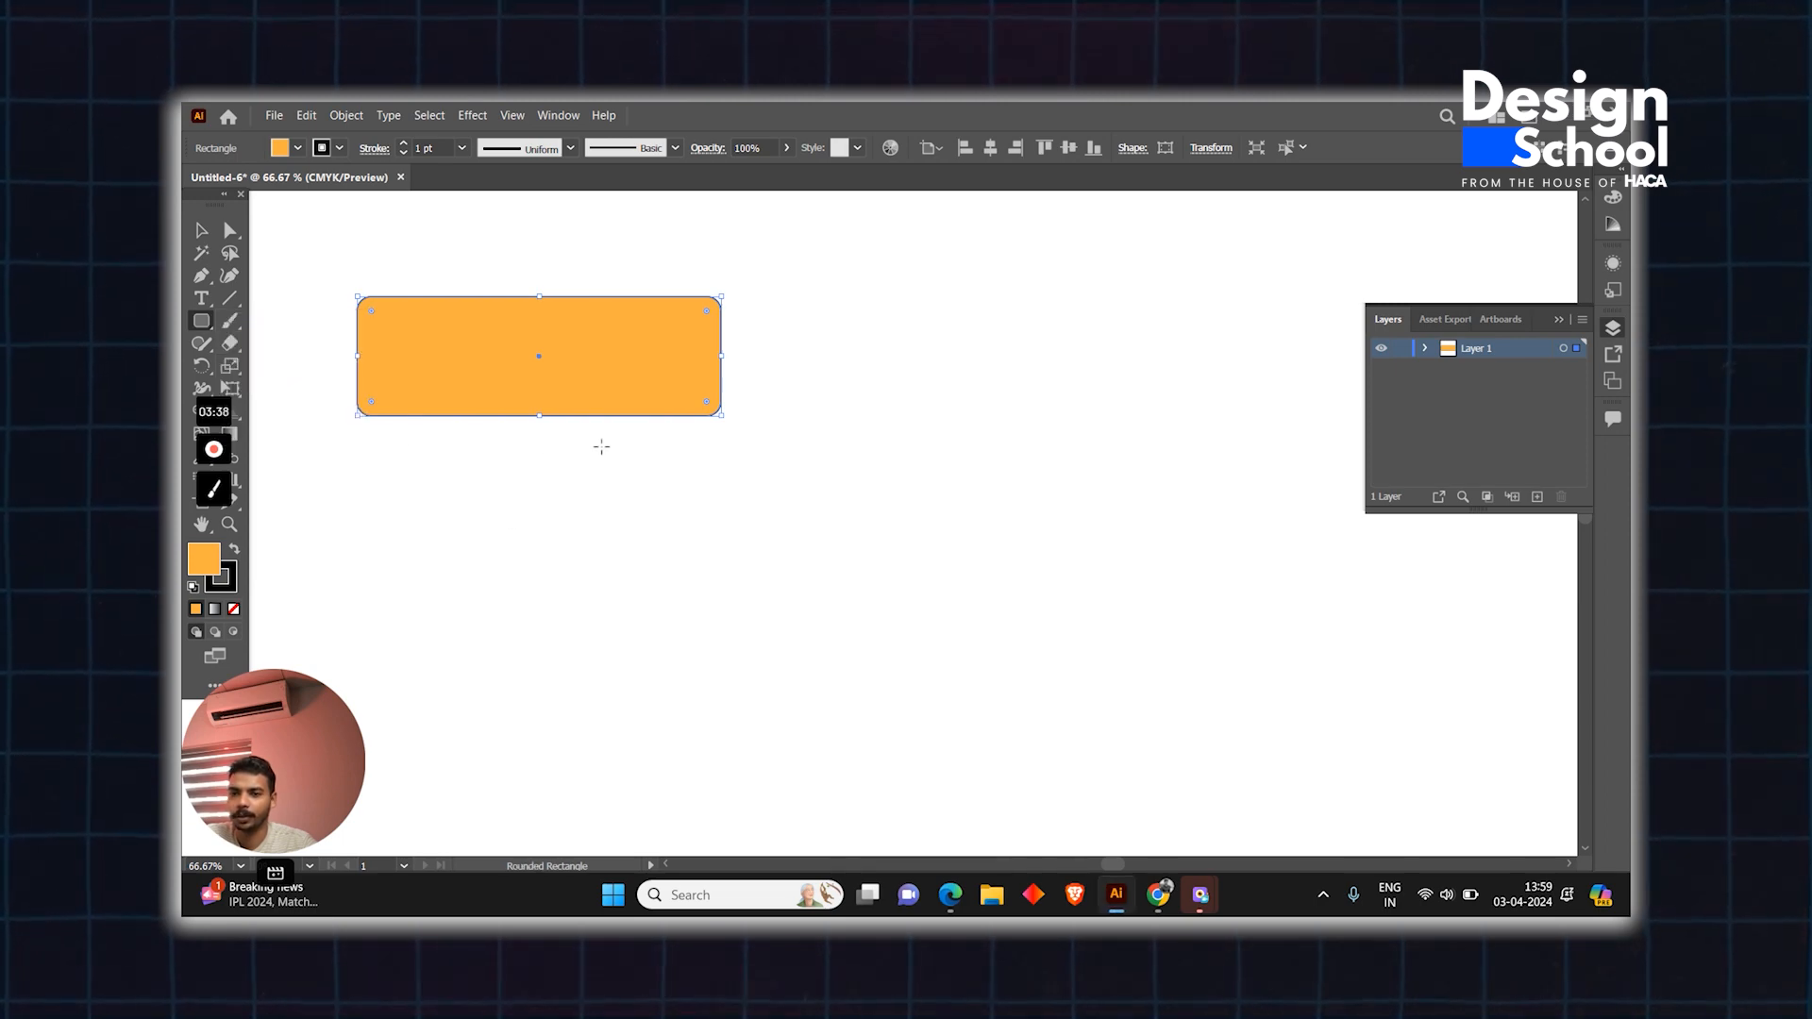
left_click_drag(601, 448, 736, 737)
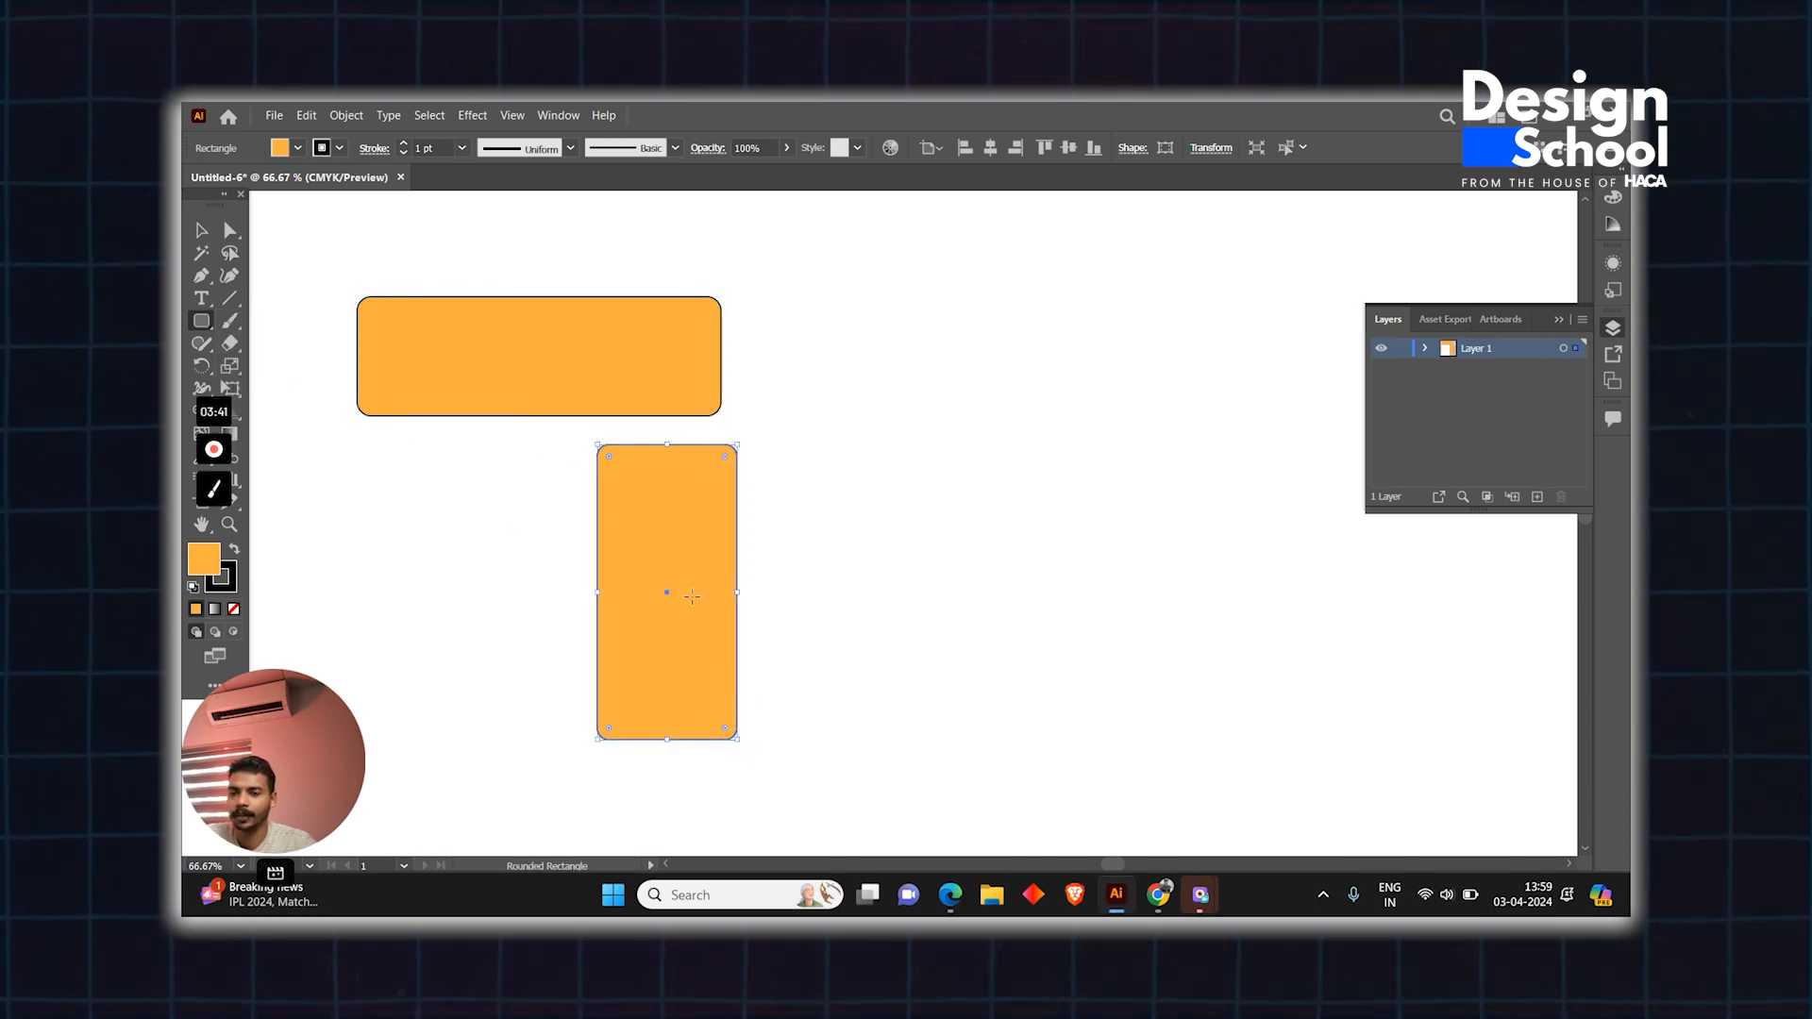
scroll(619, 490, "up", 2)
scroll(618, 467, "up", 1)
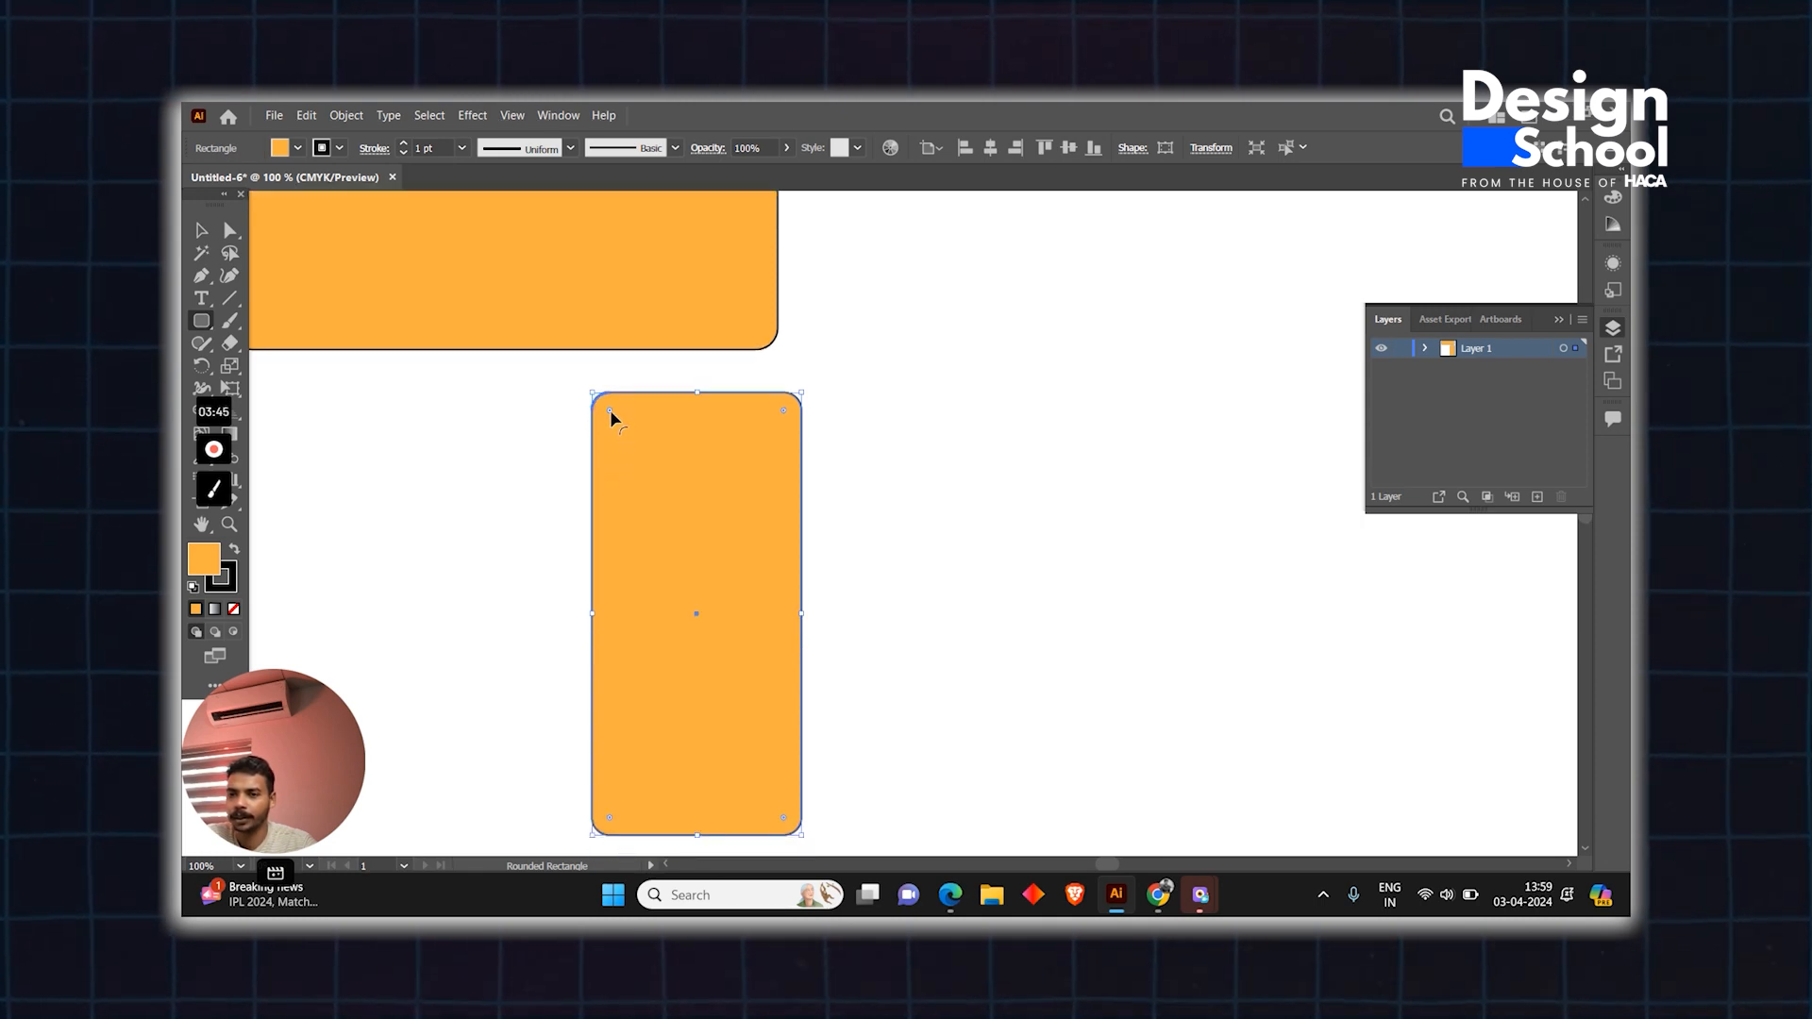
left_click_drag(611, 410, 747, 557)
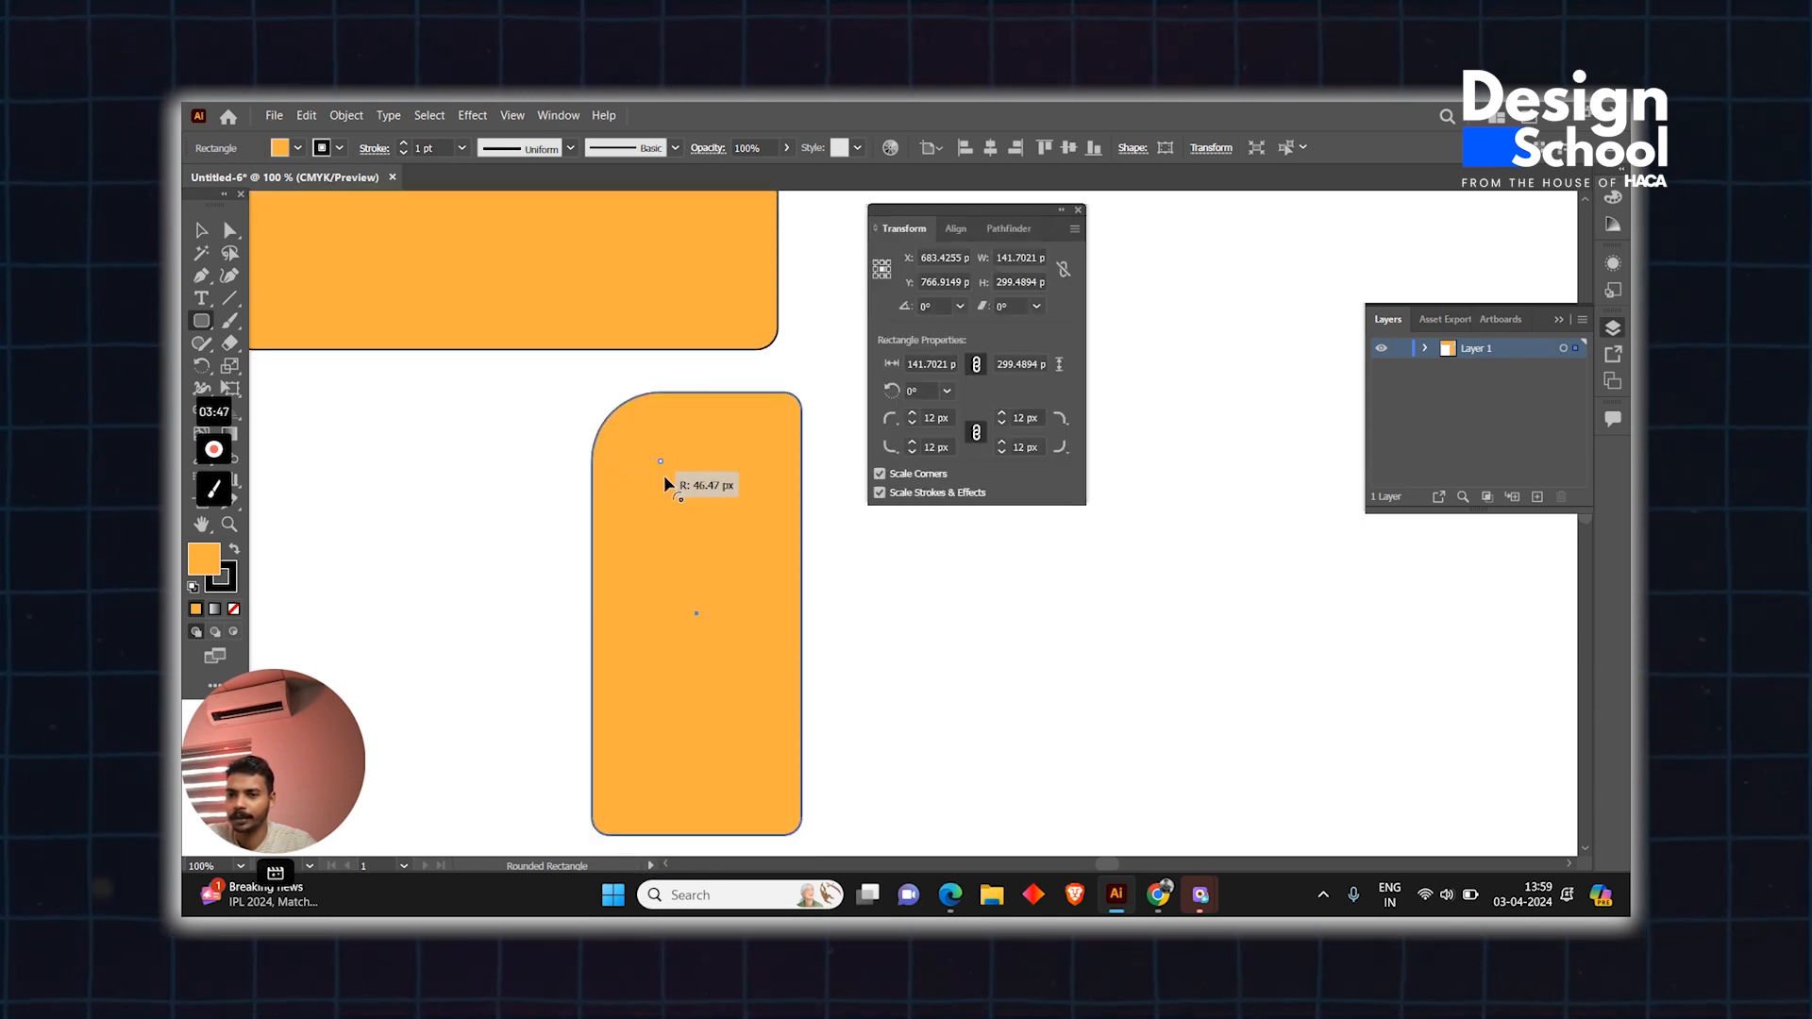
left_click(1077, 211)
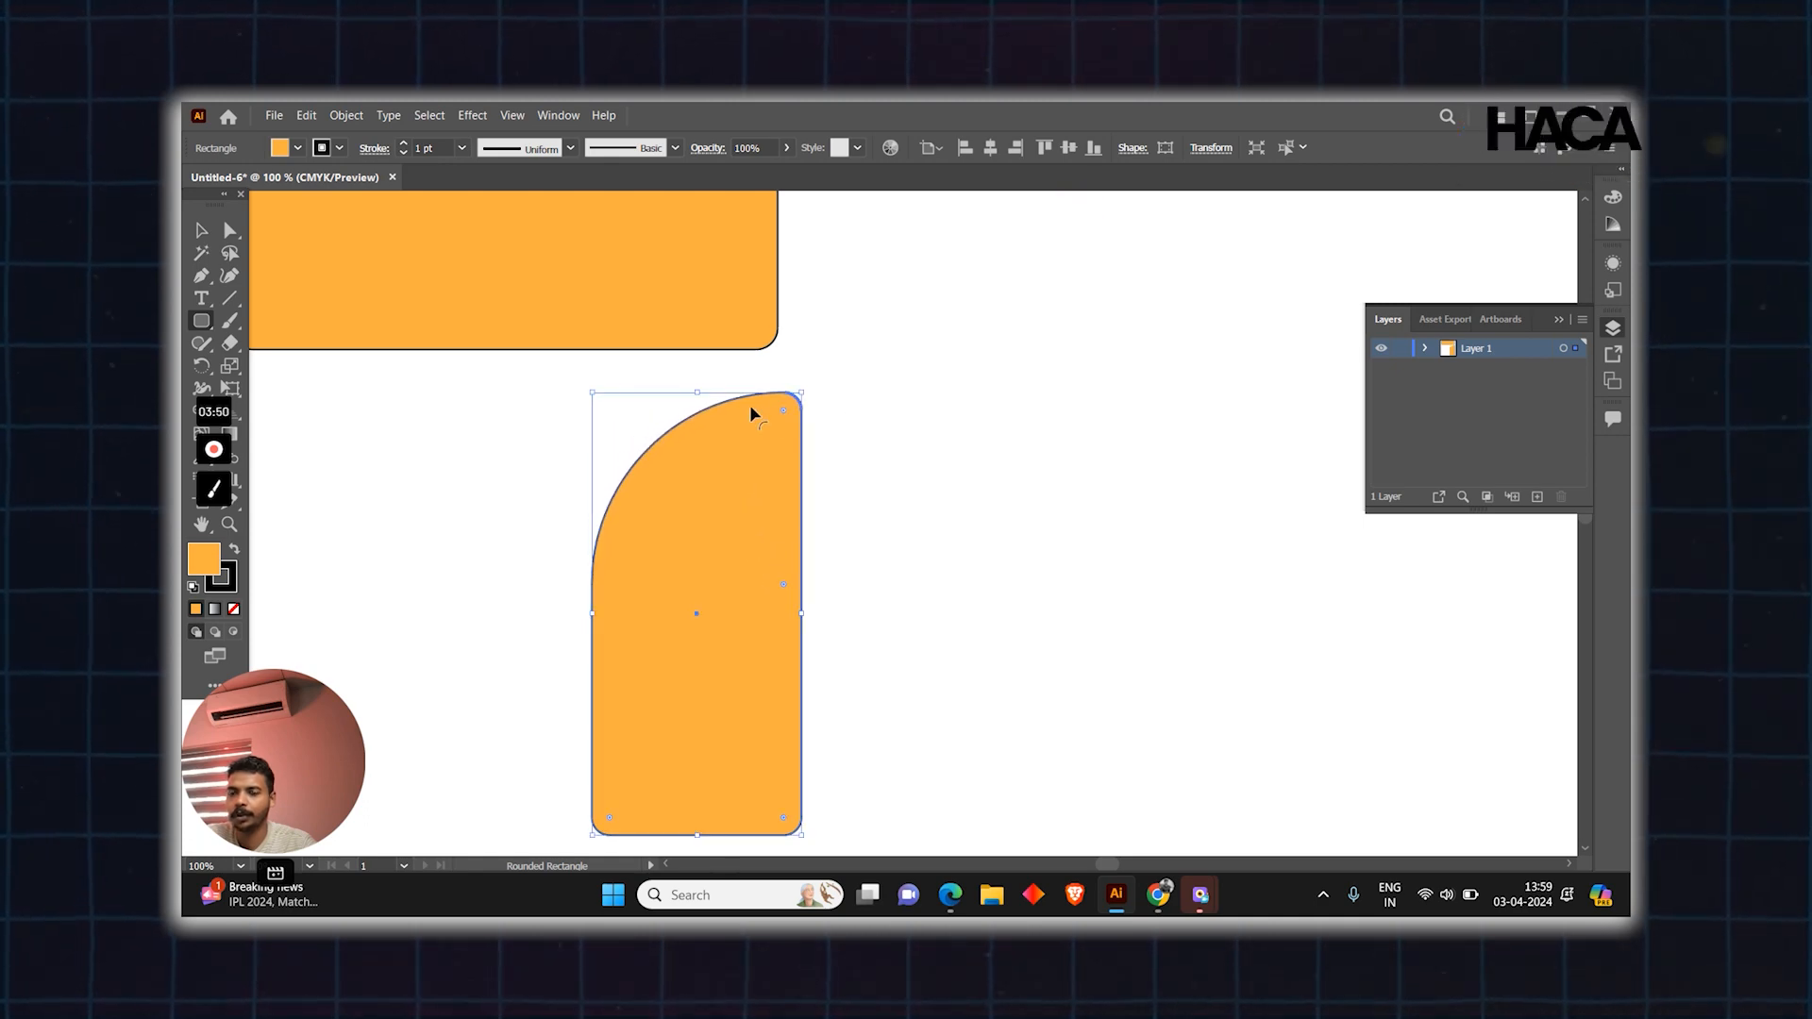
key("ctrl+0")
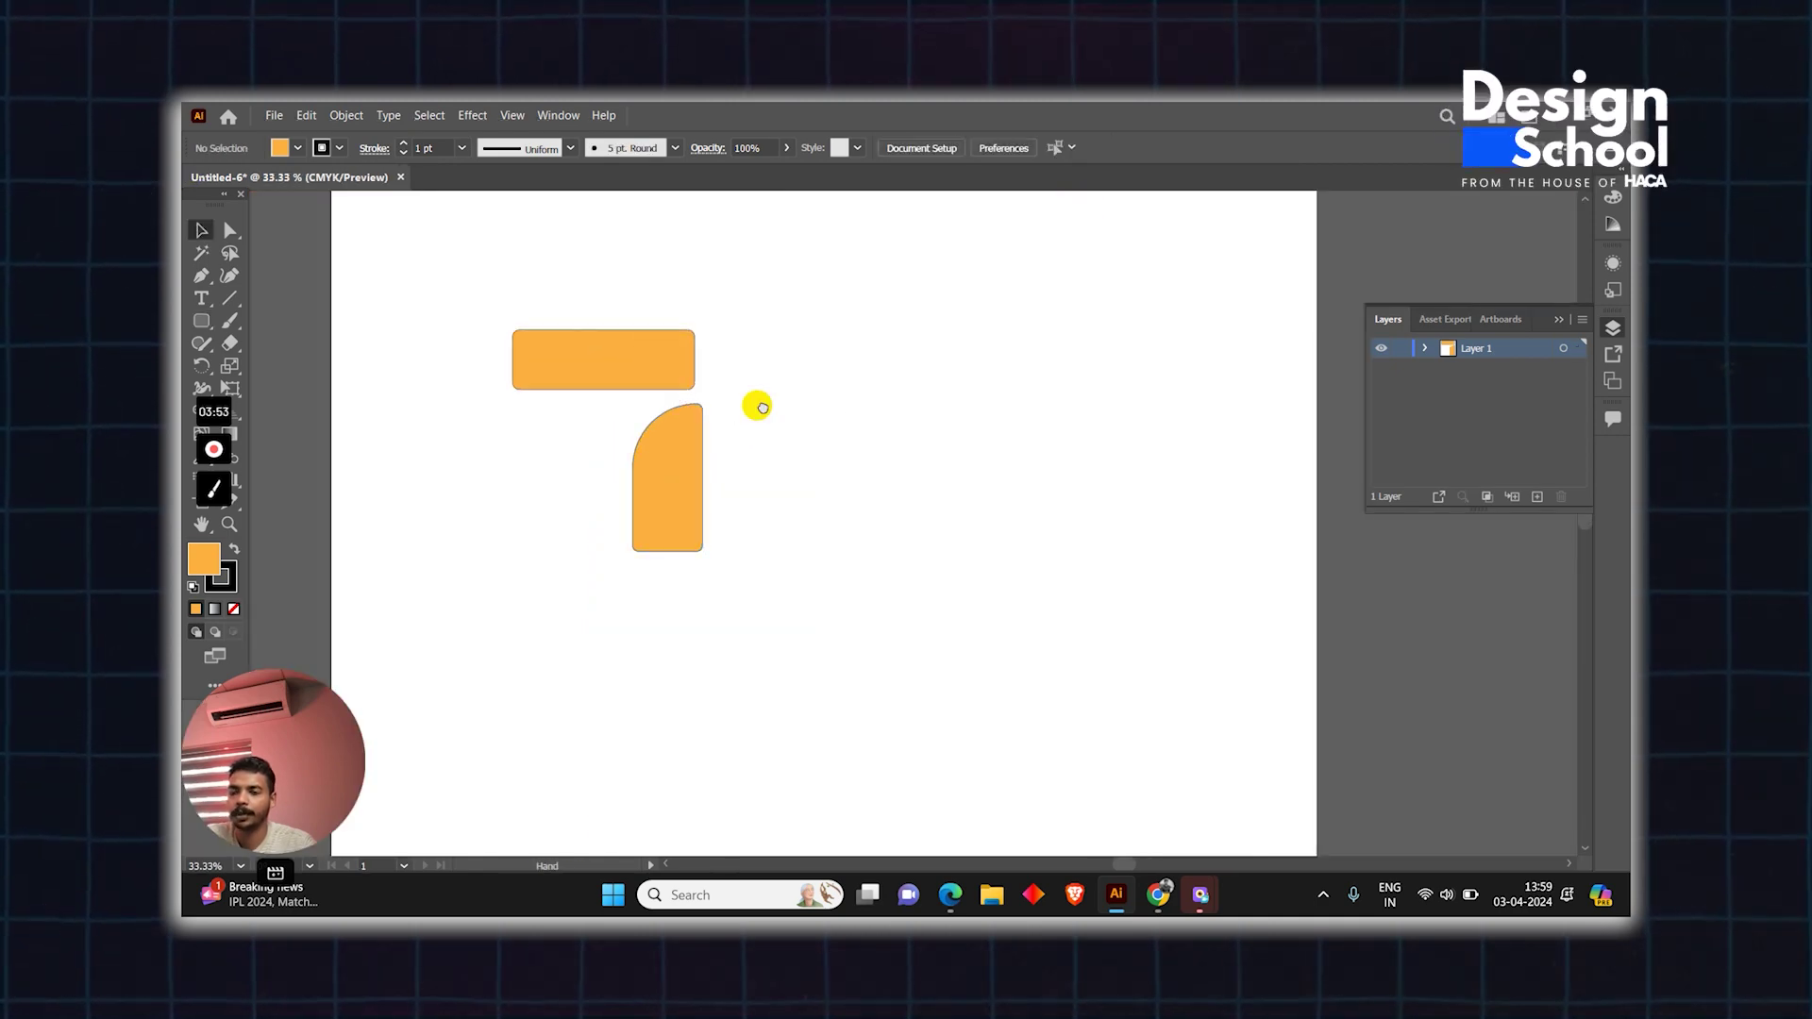
- Draw a tall orange oval below the wide rectangle with the Ellipse tool
left_click_drag(761, 408, 748, 377)
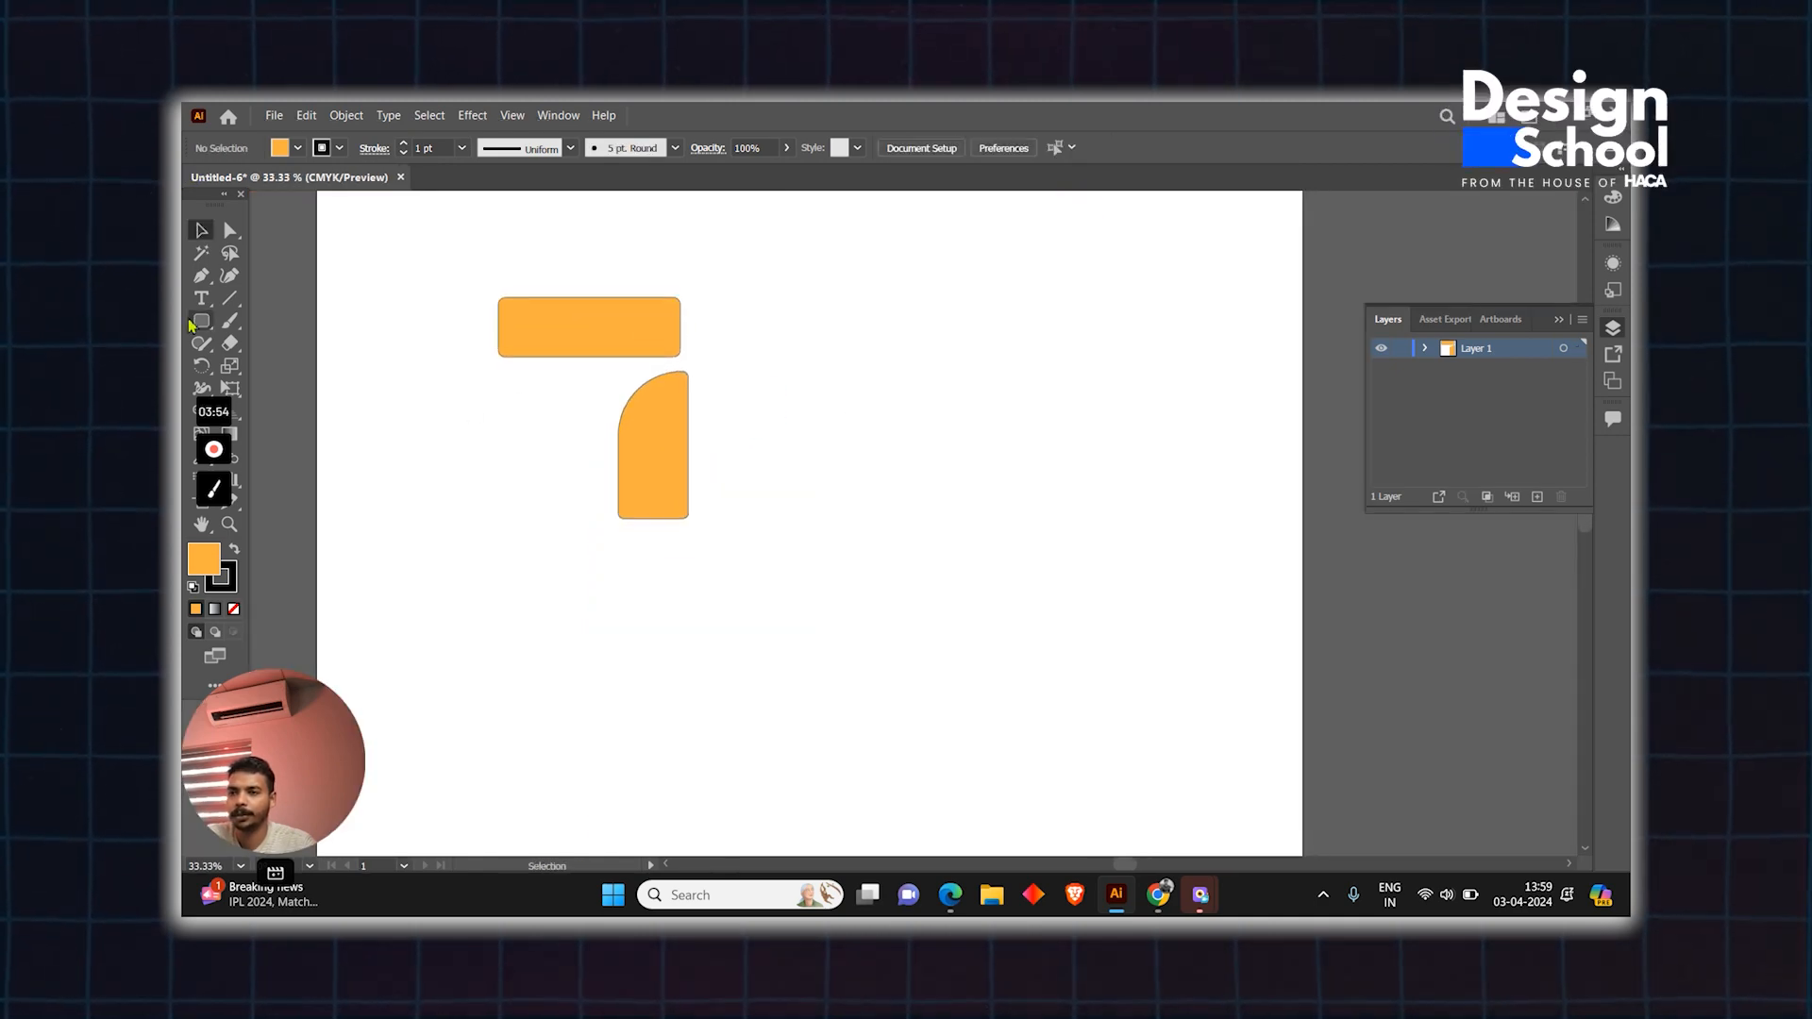
left_click_drag(202, 320, 284, 368)
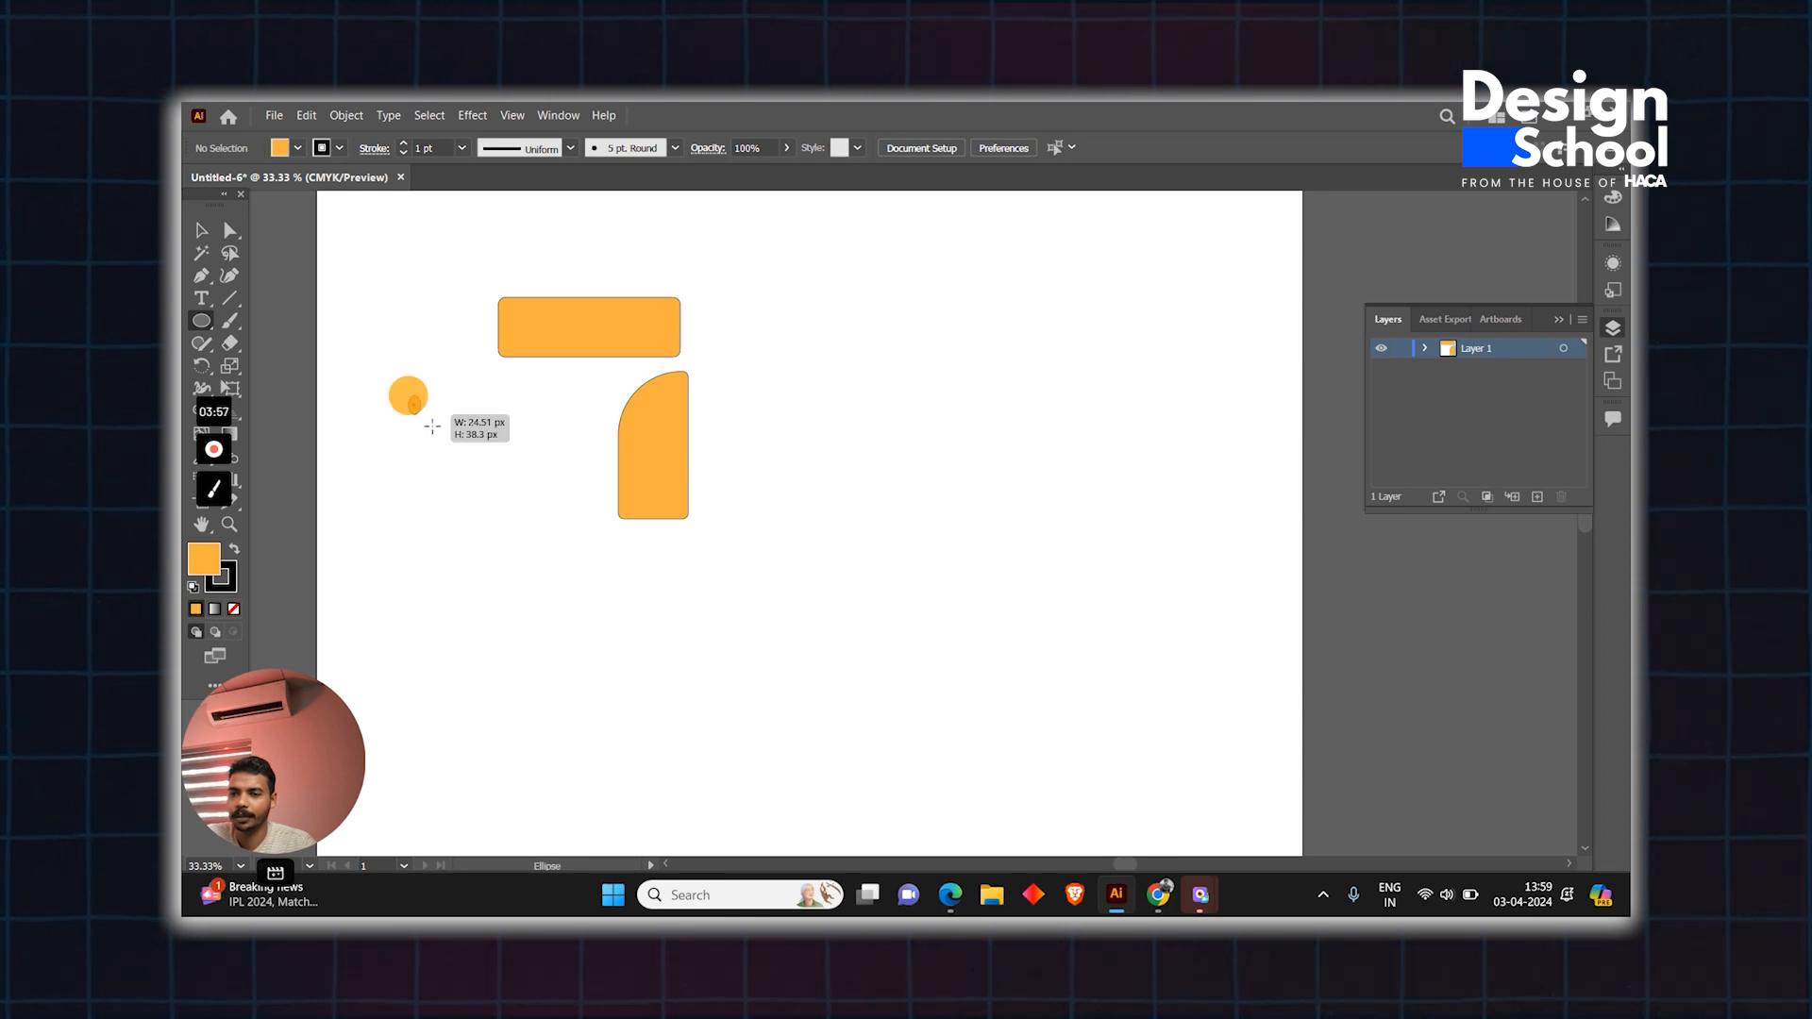
left_click_drag(431, 424, 605, 665)
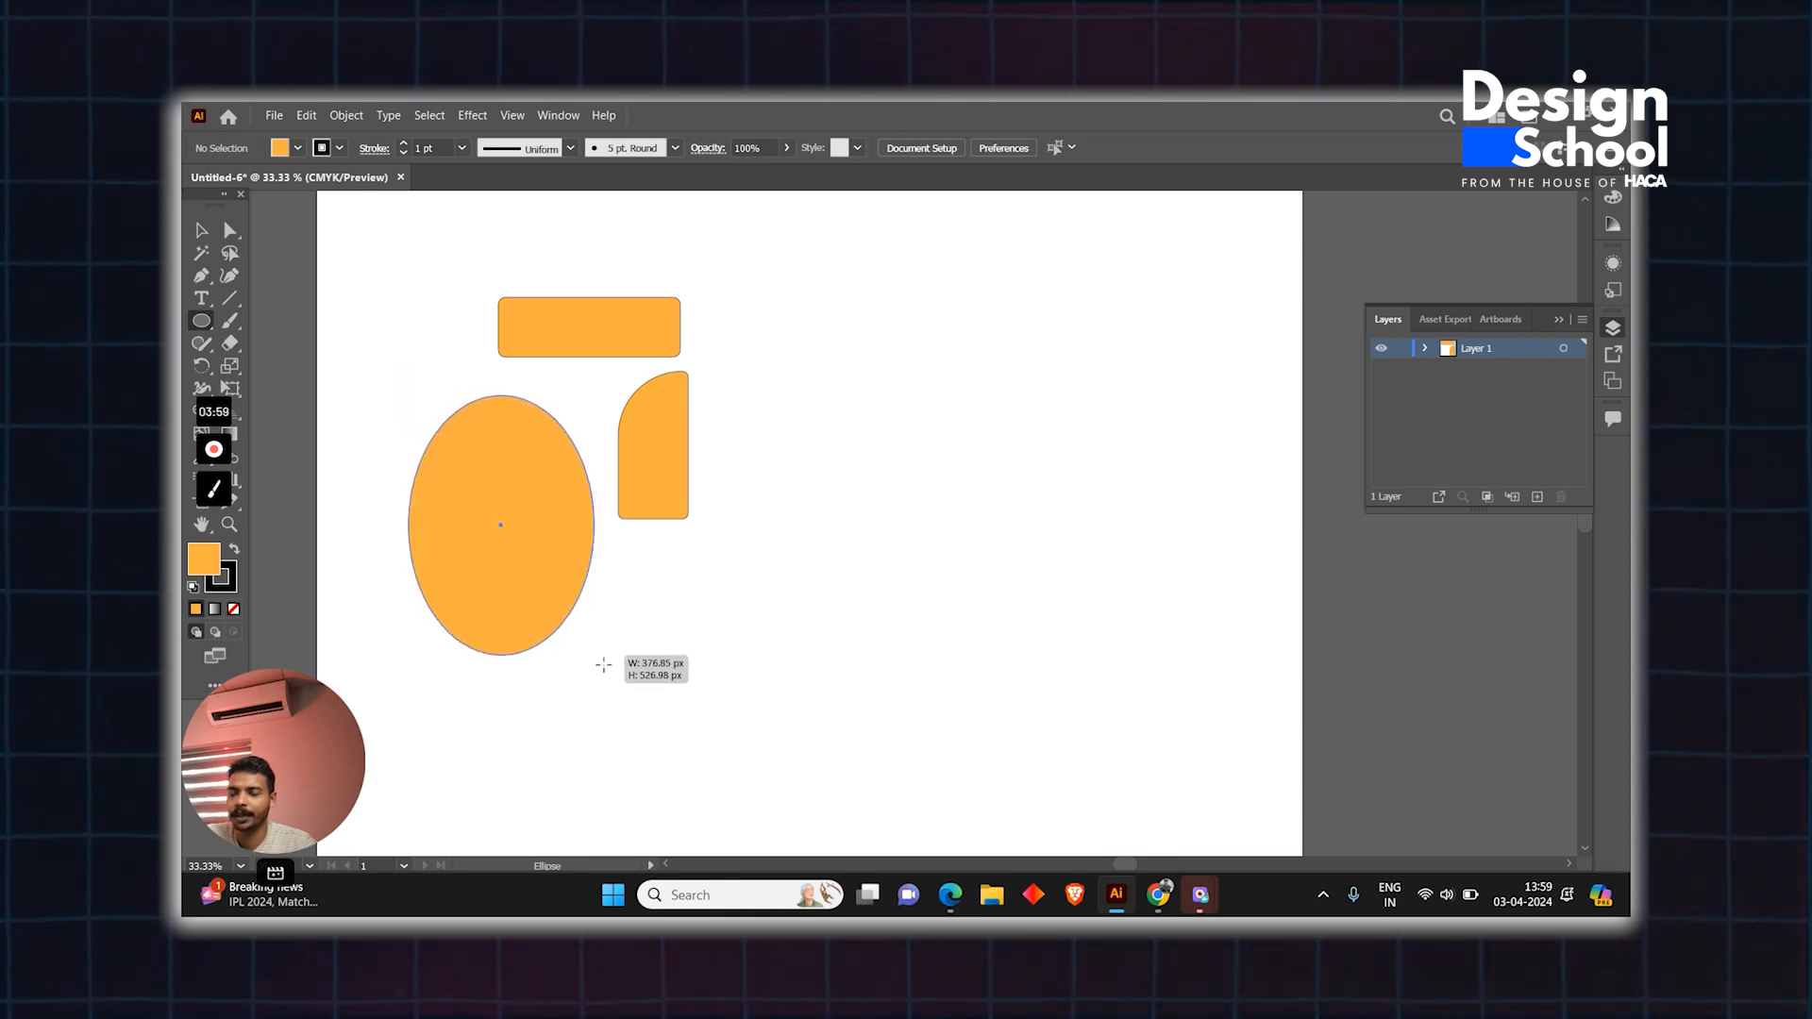
left_click_drag(605, 666, 610, 663)
- Shift-draw a large perfect orange circle on the right side of the artboard
left_click_drag(202, 320, 284, 349)
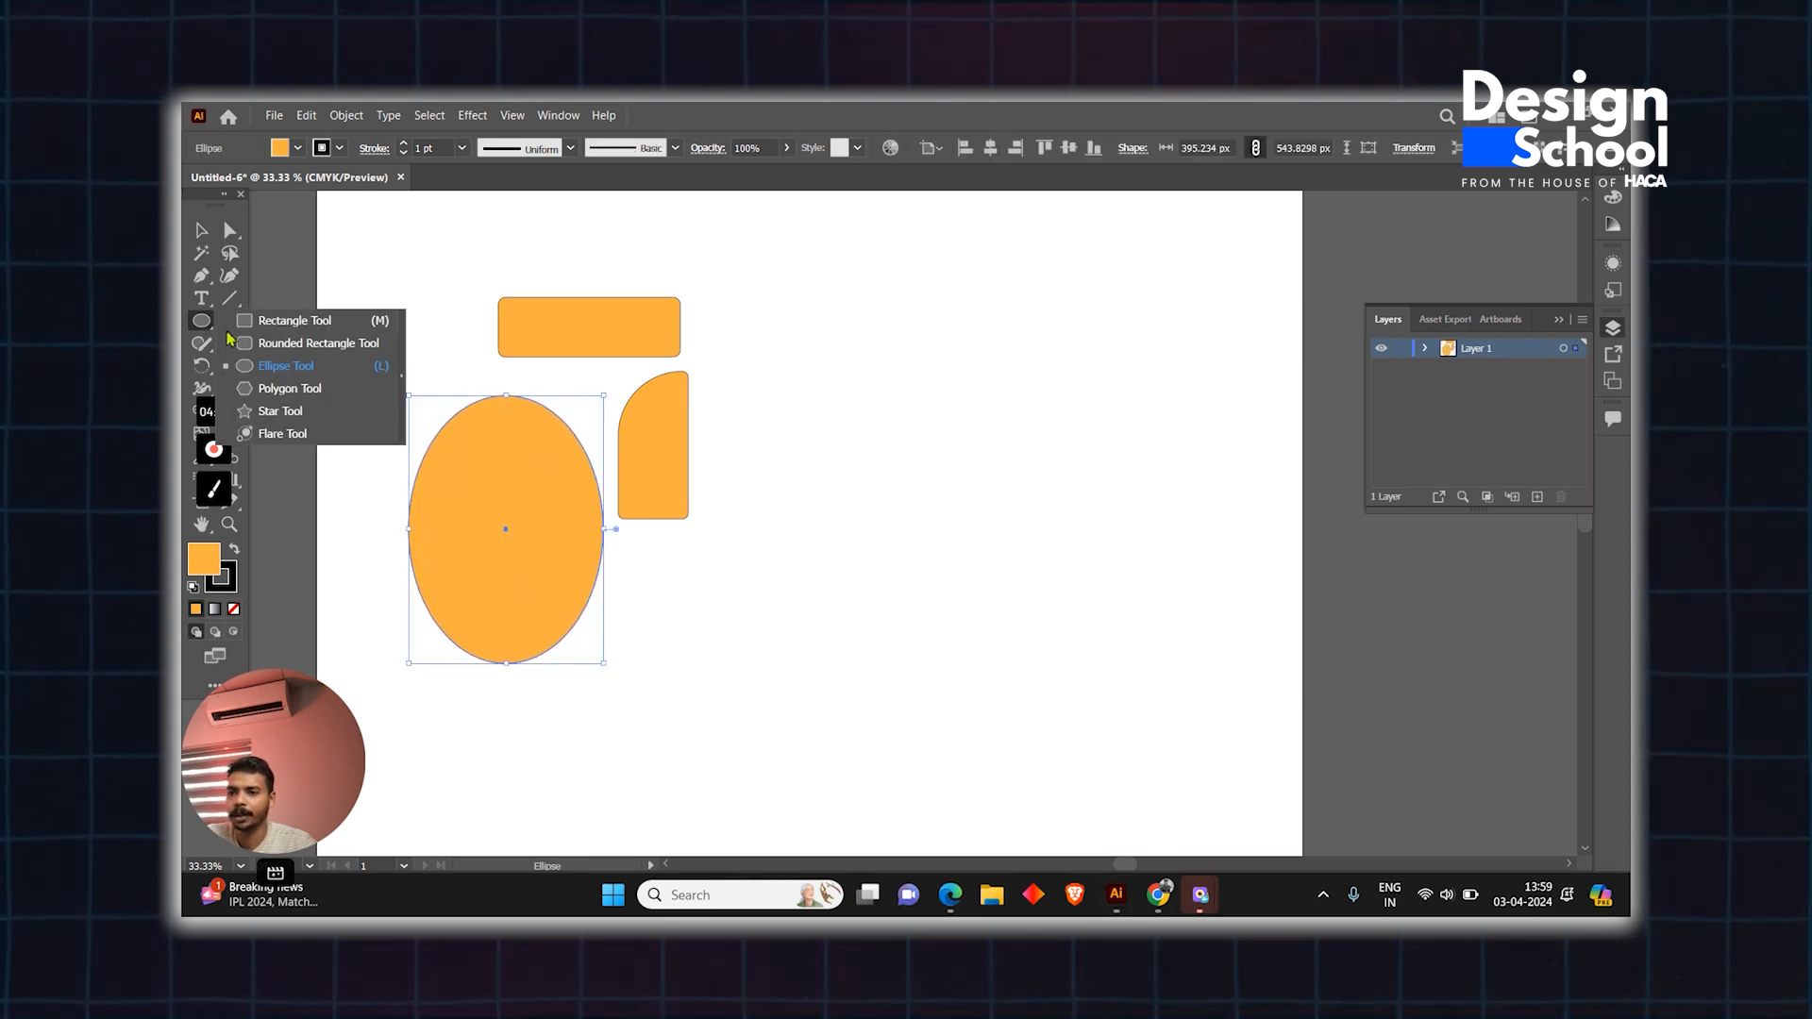
left_click(284, 348)
left_click_drag(825, 357, 1109, 642)
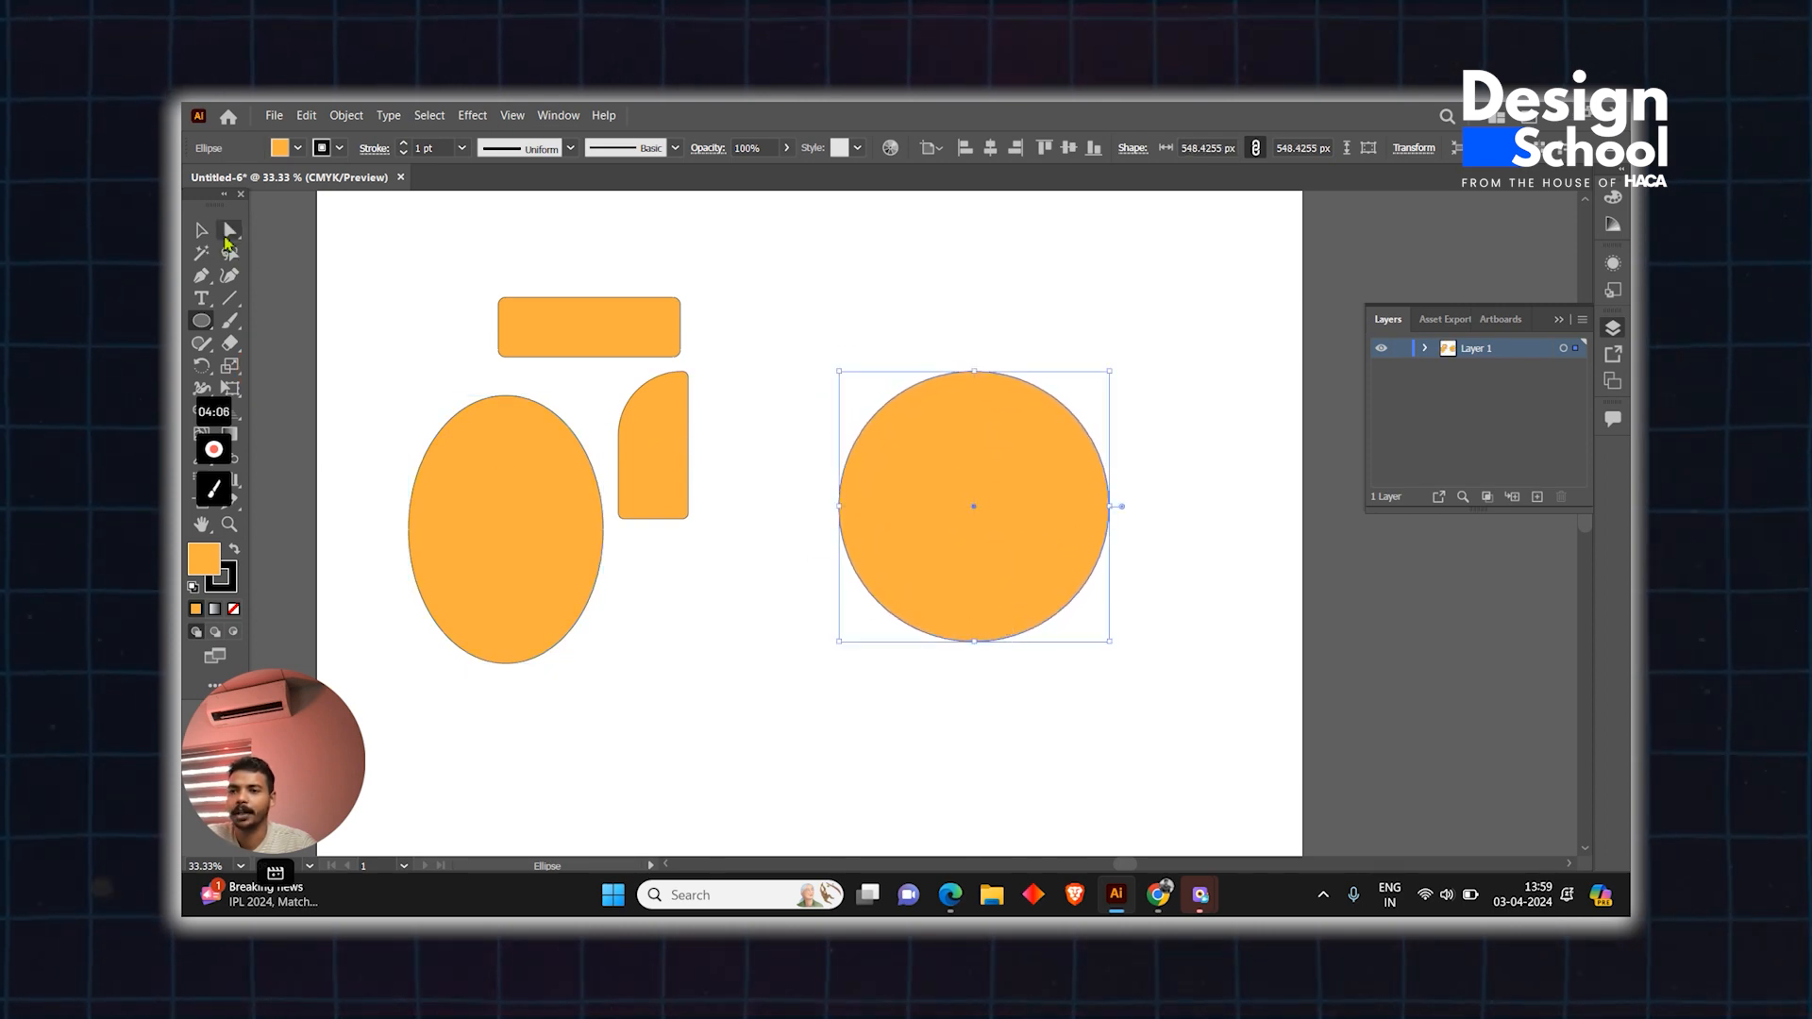
left_click_drag(203, 320, 261, 404)
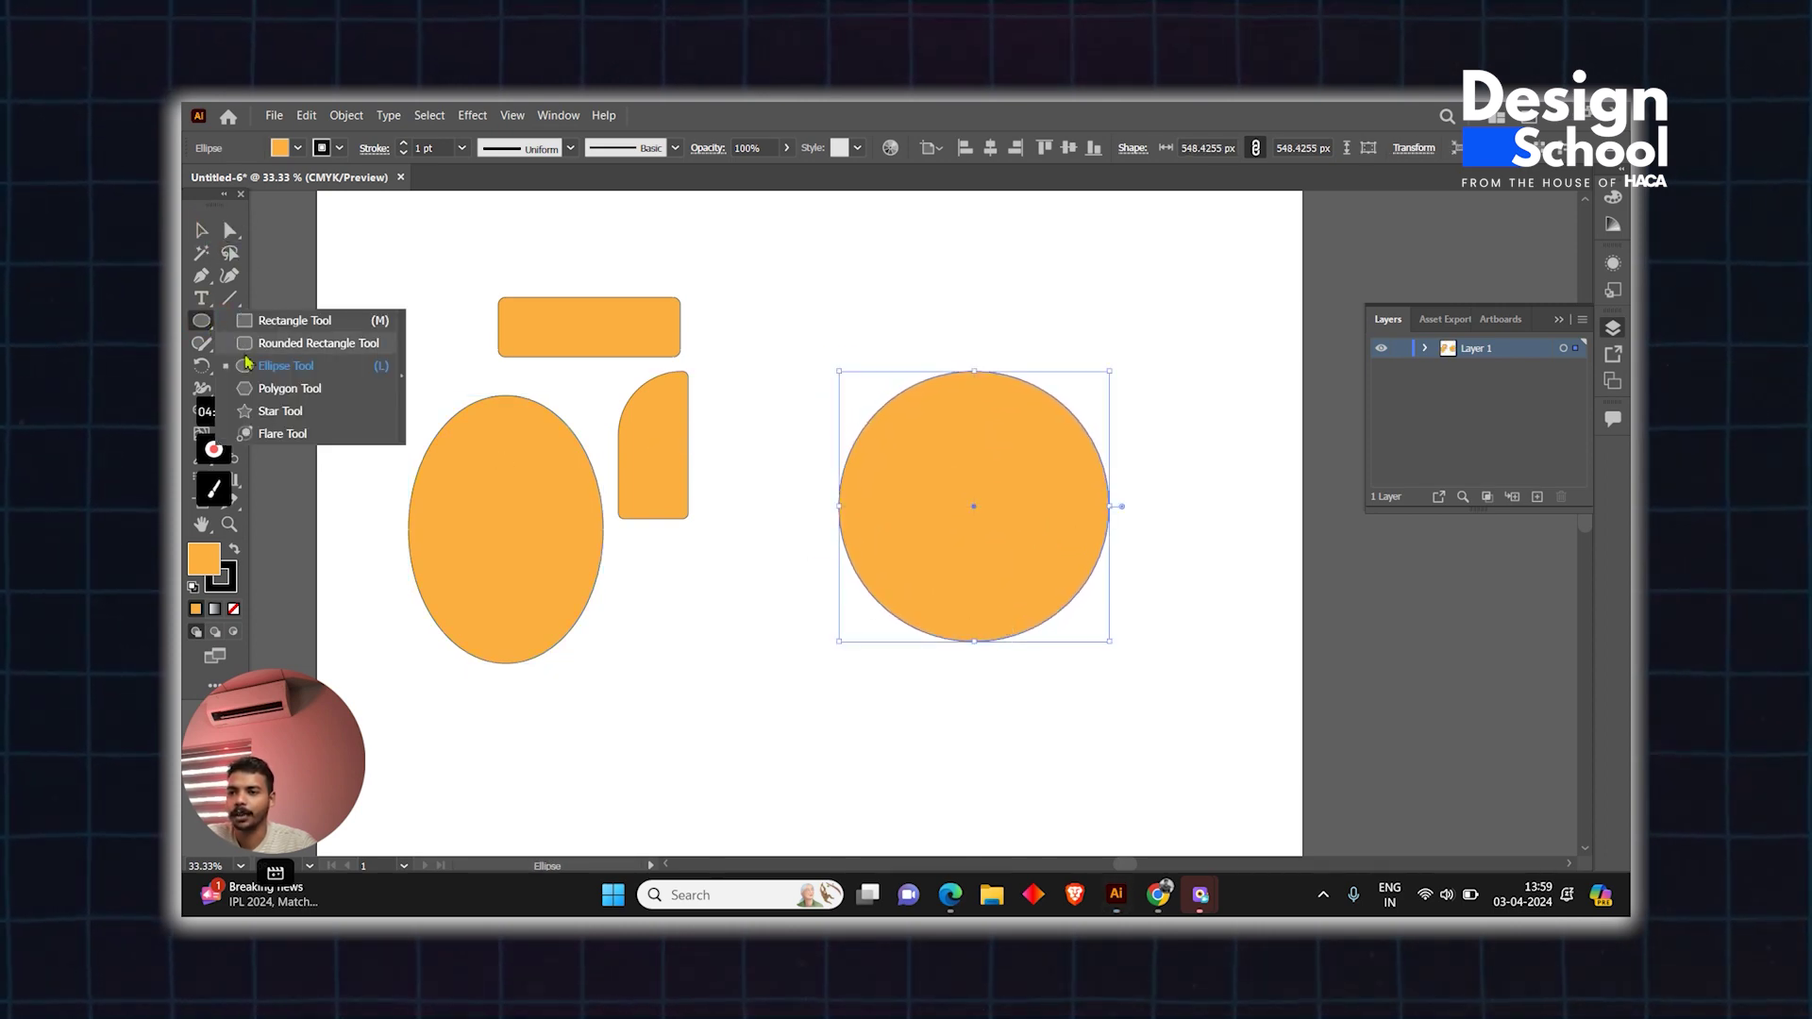
- Drag out a polygon near the top, reducing then adding sides with the arrow keys
left_click(291, 388)
scroll(850, 495, "up", 2)
left_click_drag(744, 283, 818, 369)
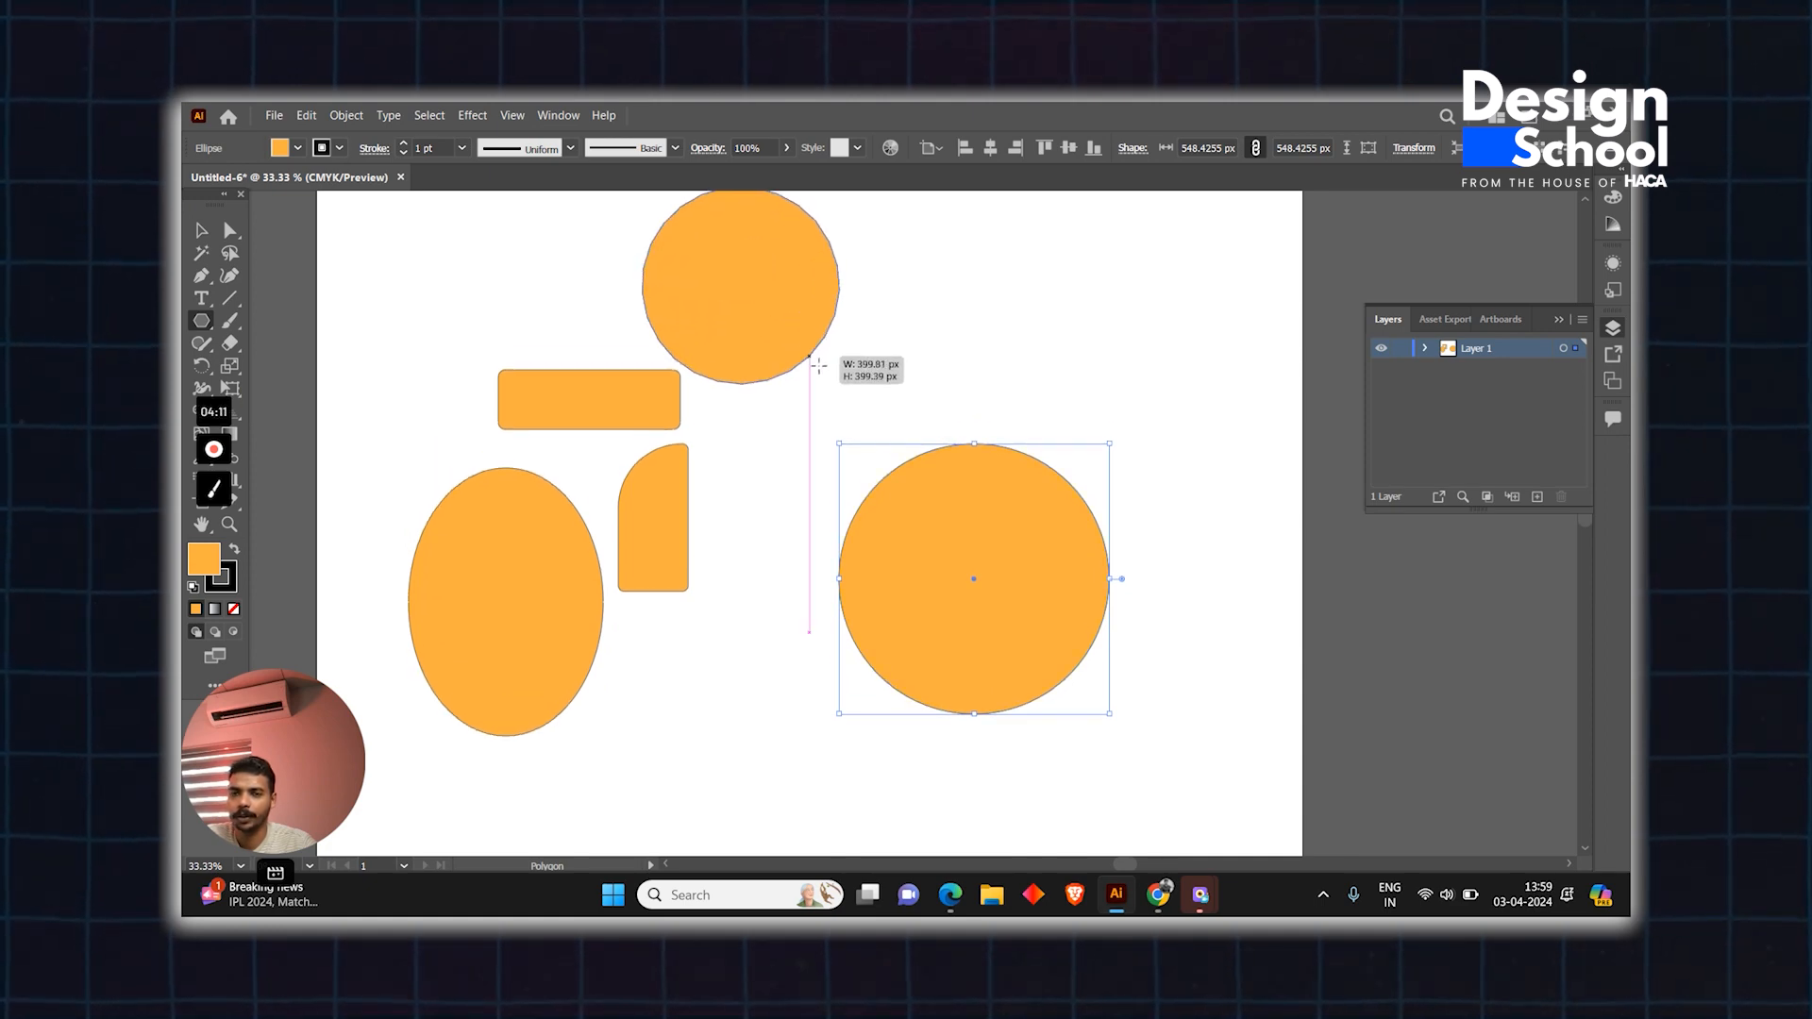
left_click_drag(818, 368, 818, 324)
key("Down")
key("Down")
key("Down")
key("Down")
key("Down")
key("Down")
key("Up")
key("Up")
key("Up")
key("Down")
key("Down")
key("Down")
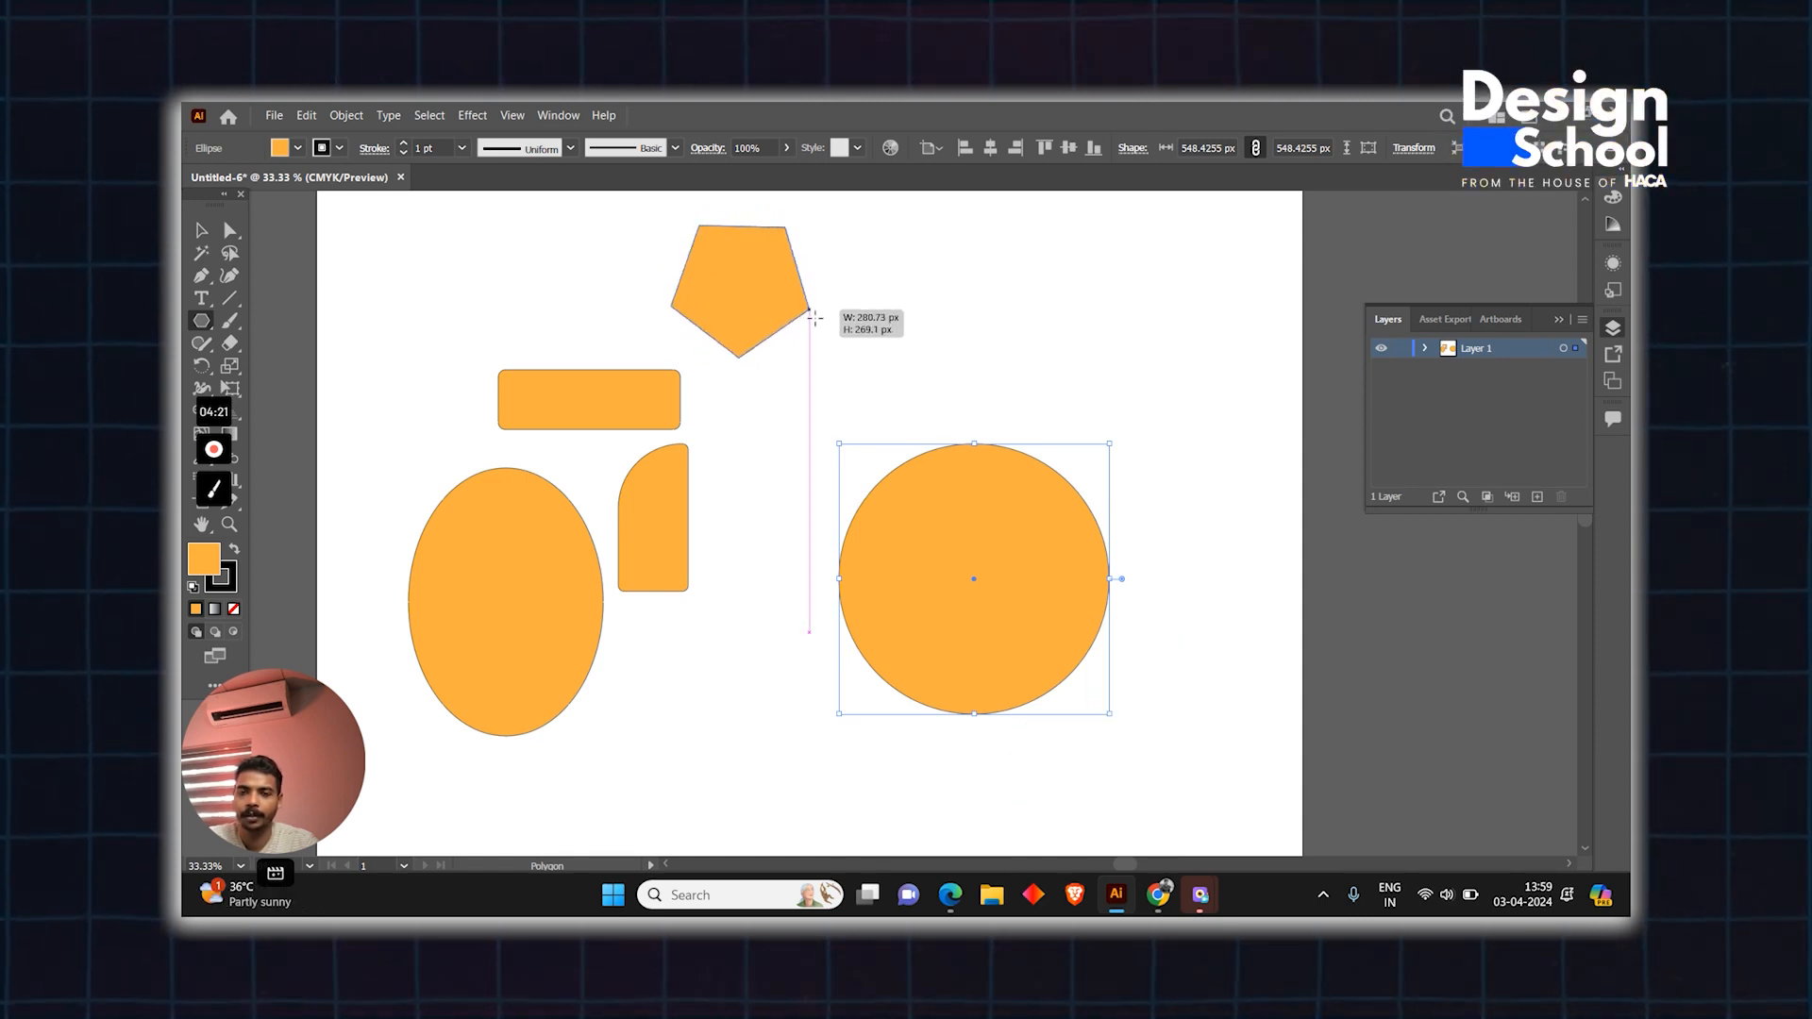
key("Up")
- Finish the many-sided polygon and start a star near the top with the Star tool
left_click_drag(818, 324, 793, 305)
right_click(202, 321)
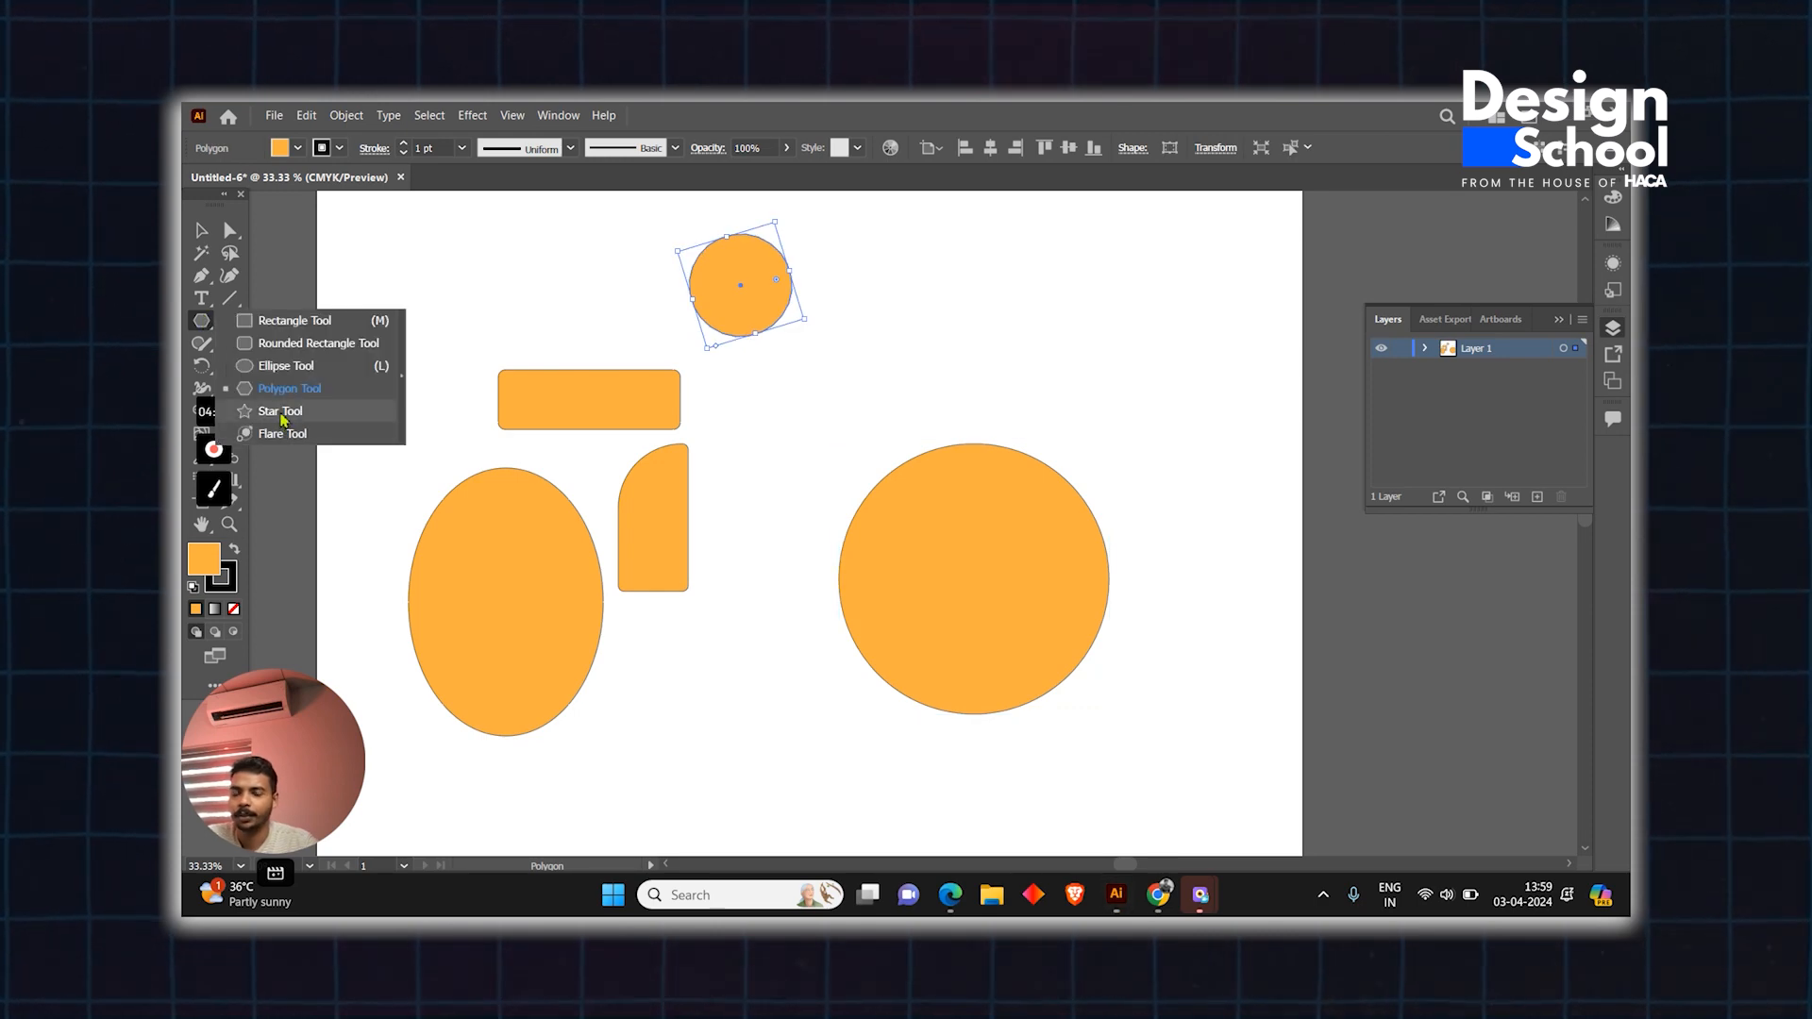
left_click(280, 411)
left_click_drag(913, 337, 940, 372)
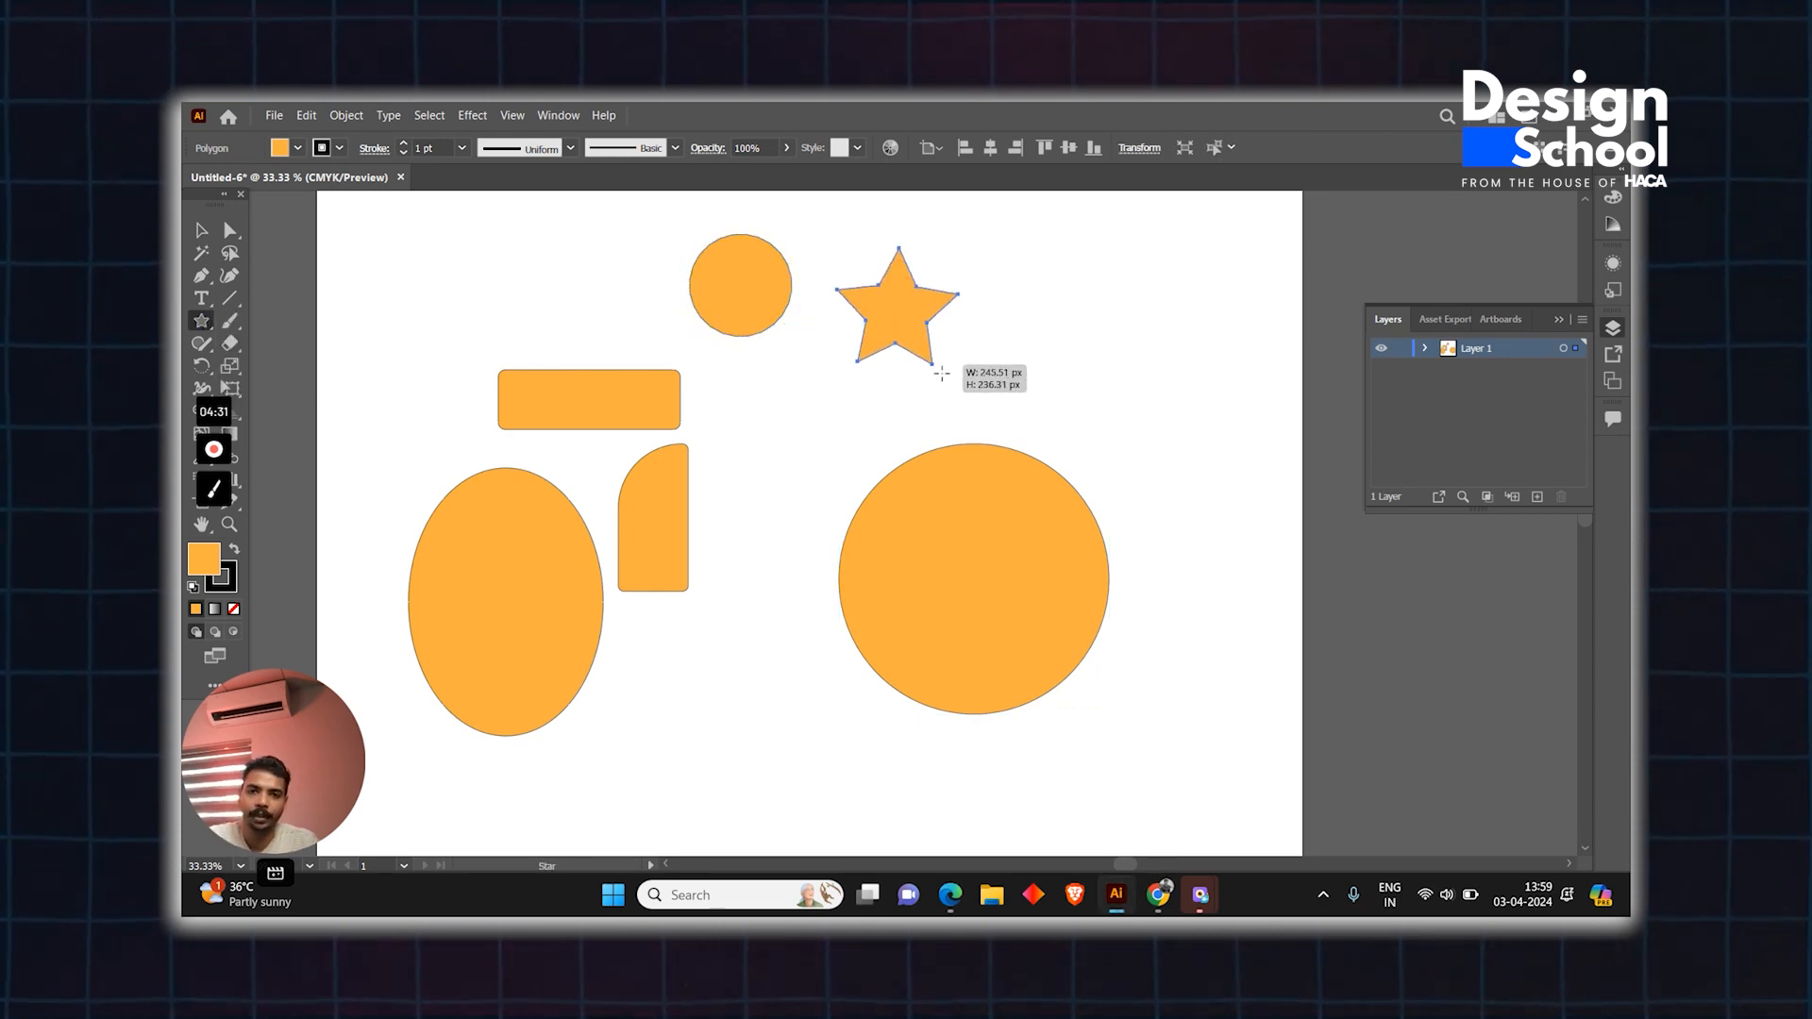
- Give the star dozens of points and enlarge it into a dense spiky ring
key("Up")
key("Up")
key("Up")
key("Up")
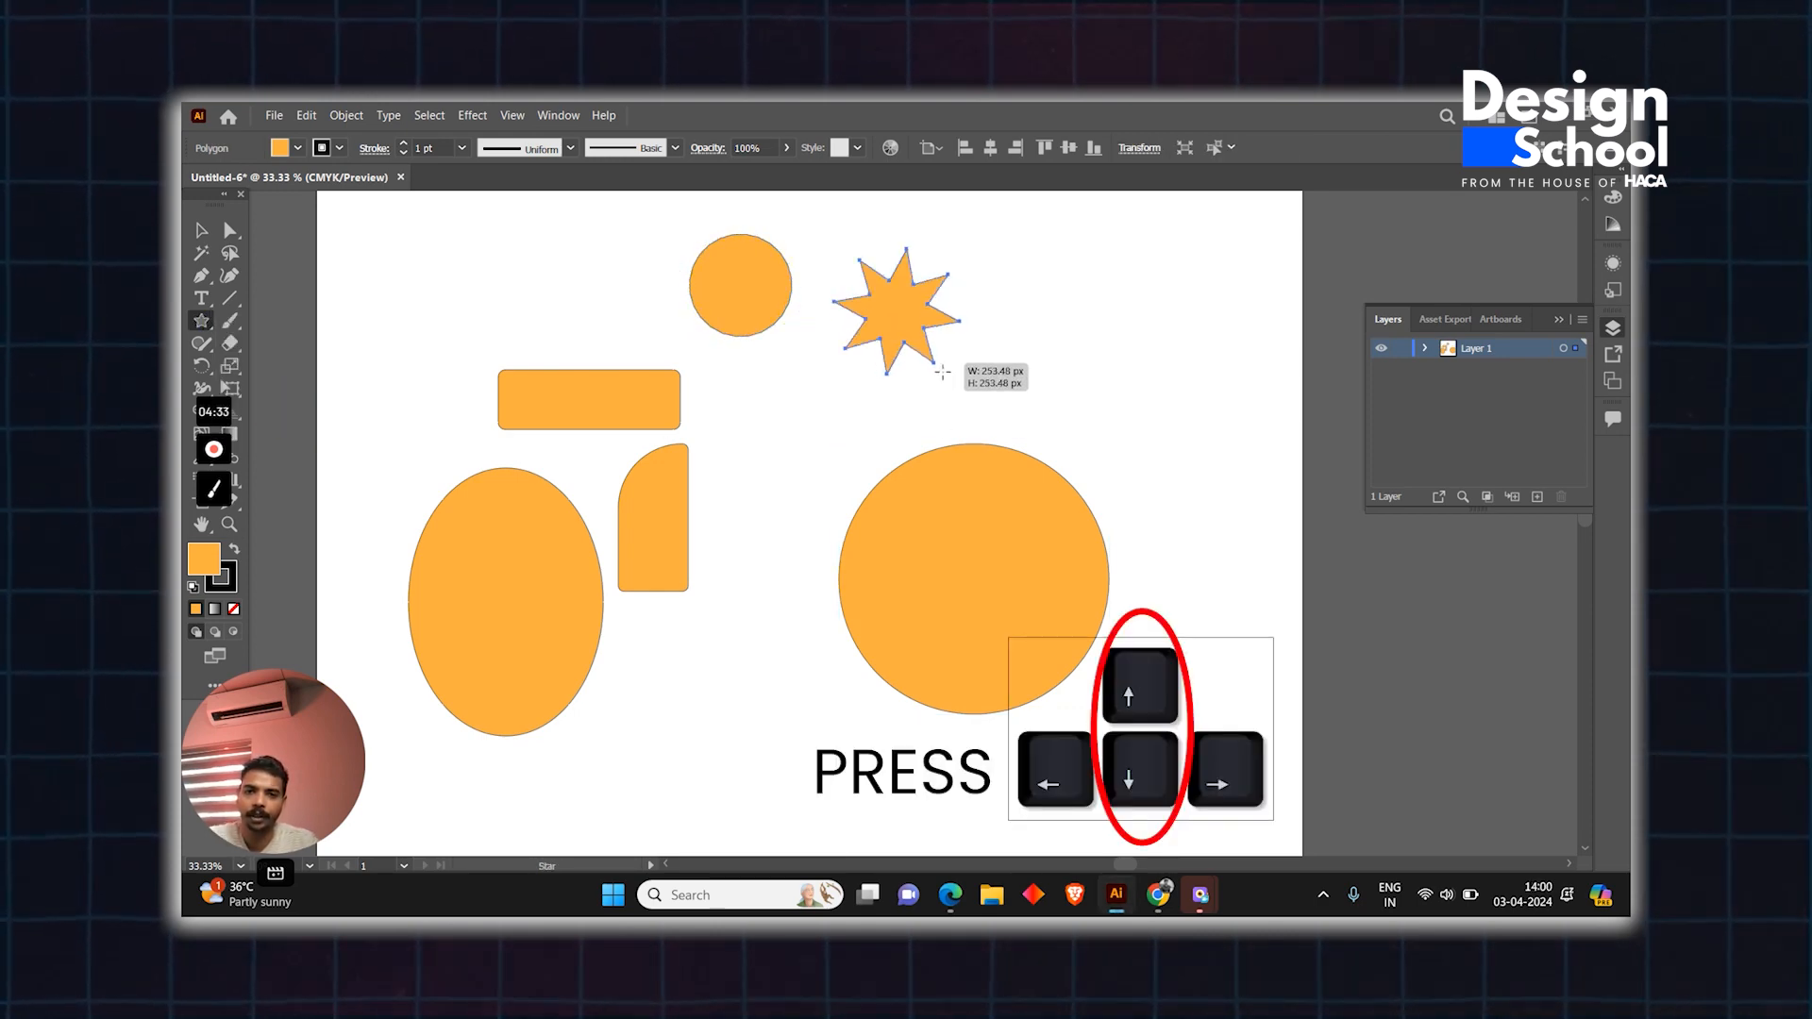
key("Up")
key("Up")
key("Up")
key("Up")
key("Up")
key("Up")
key("Up")
key("Up")
key("Up")
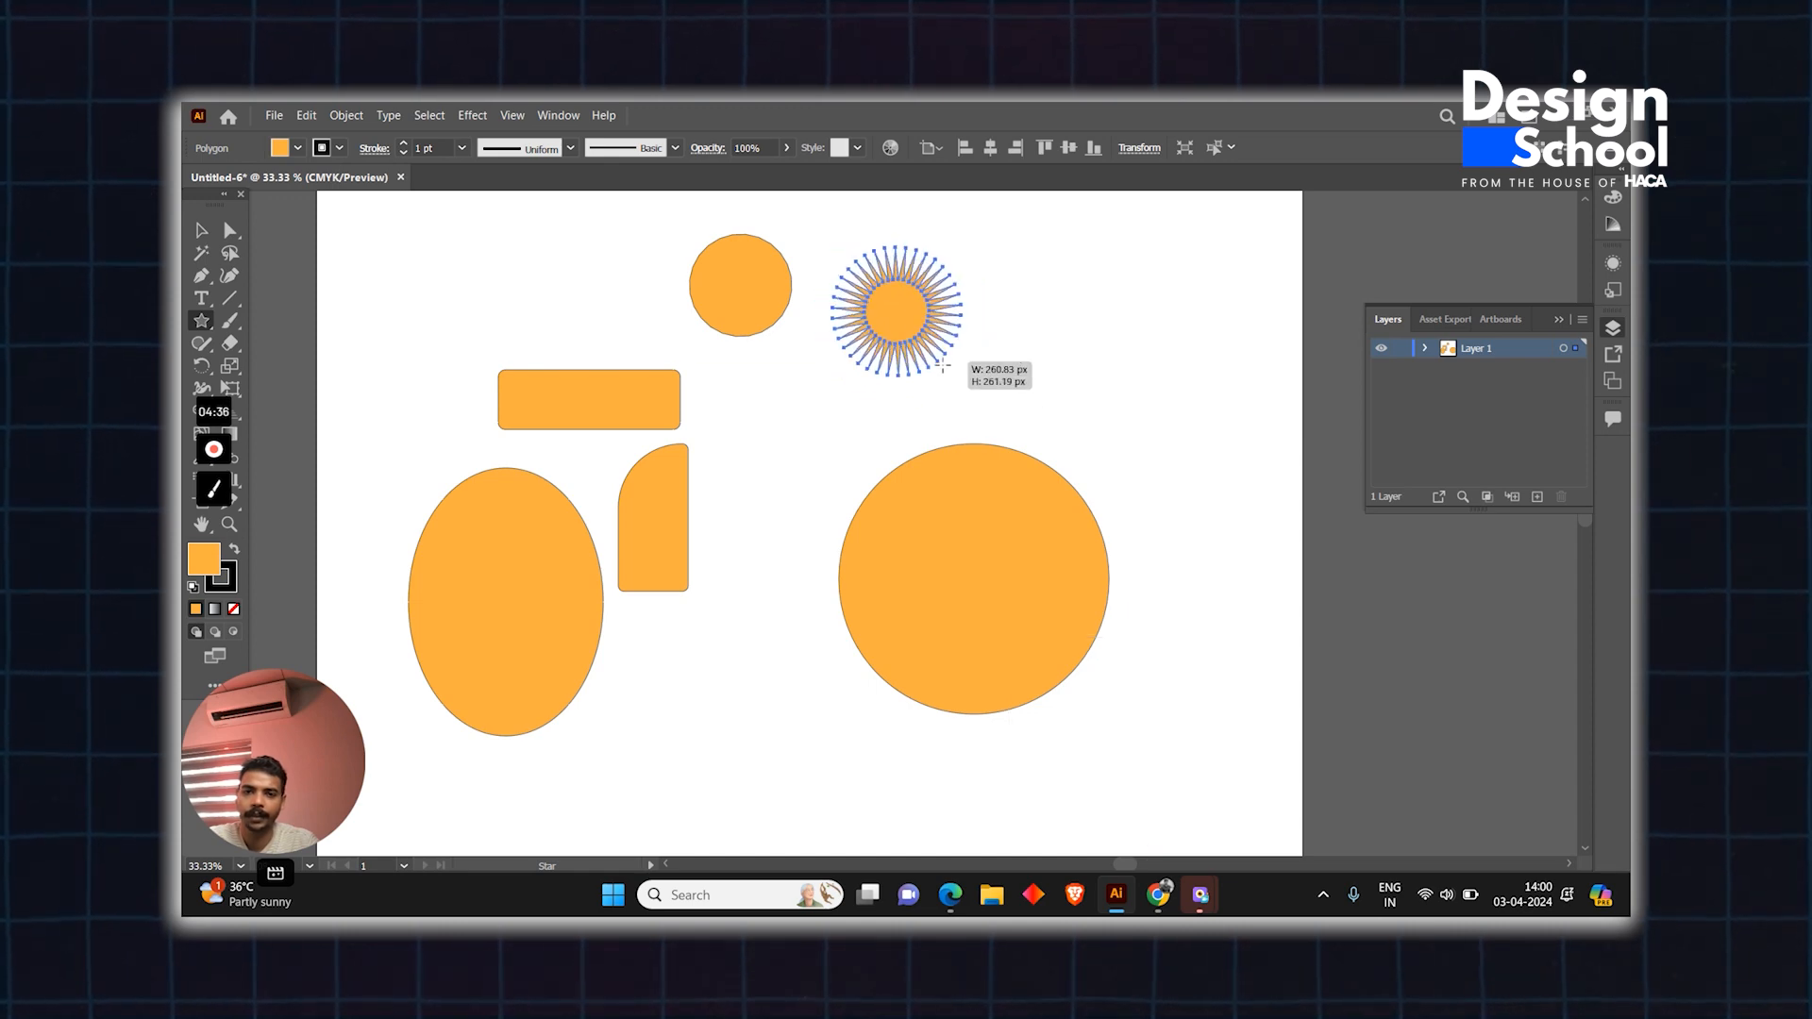
key("Up")
key("Up")
key("Up")
left_click_drag(940, 373, 964, 400)
key("Up")
key("Up")
key("Up")
key("Up")
key("Up")
key("Up")
key("Up")
key("Up")
key("Up")
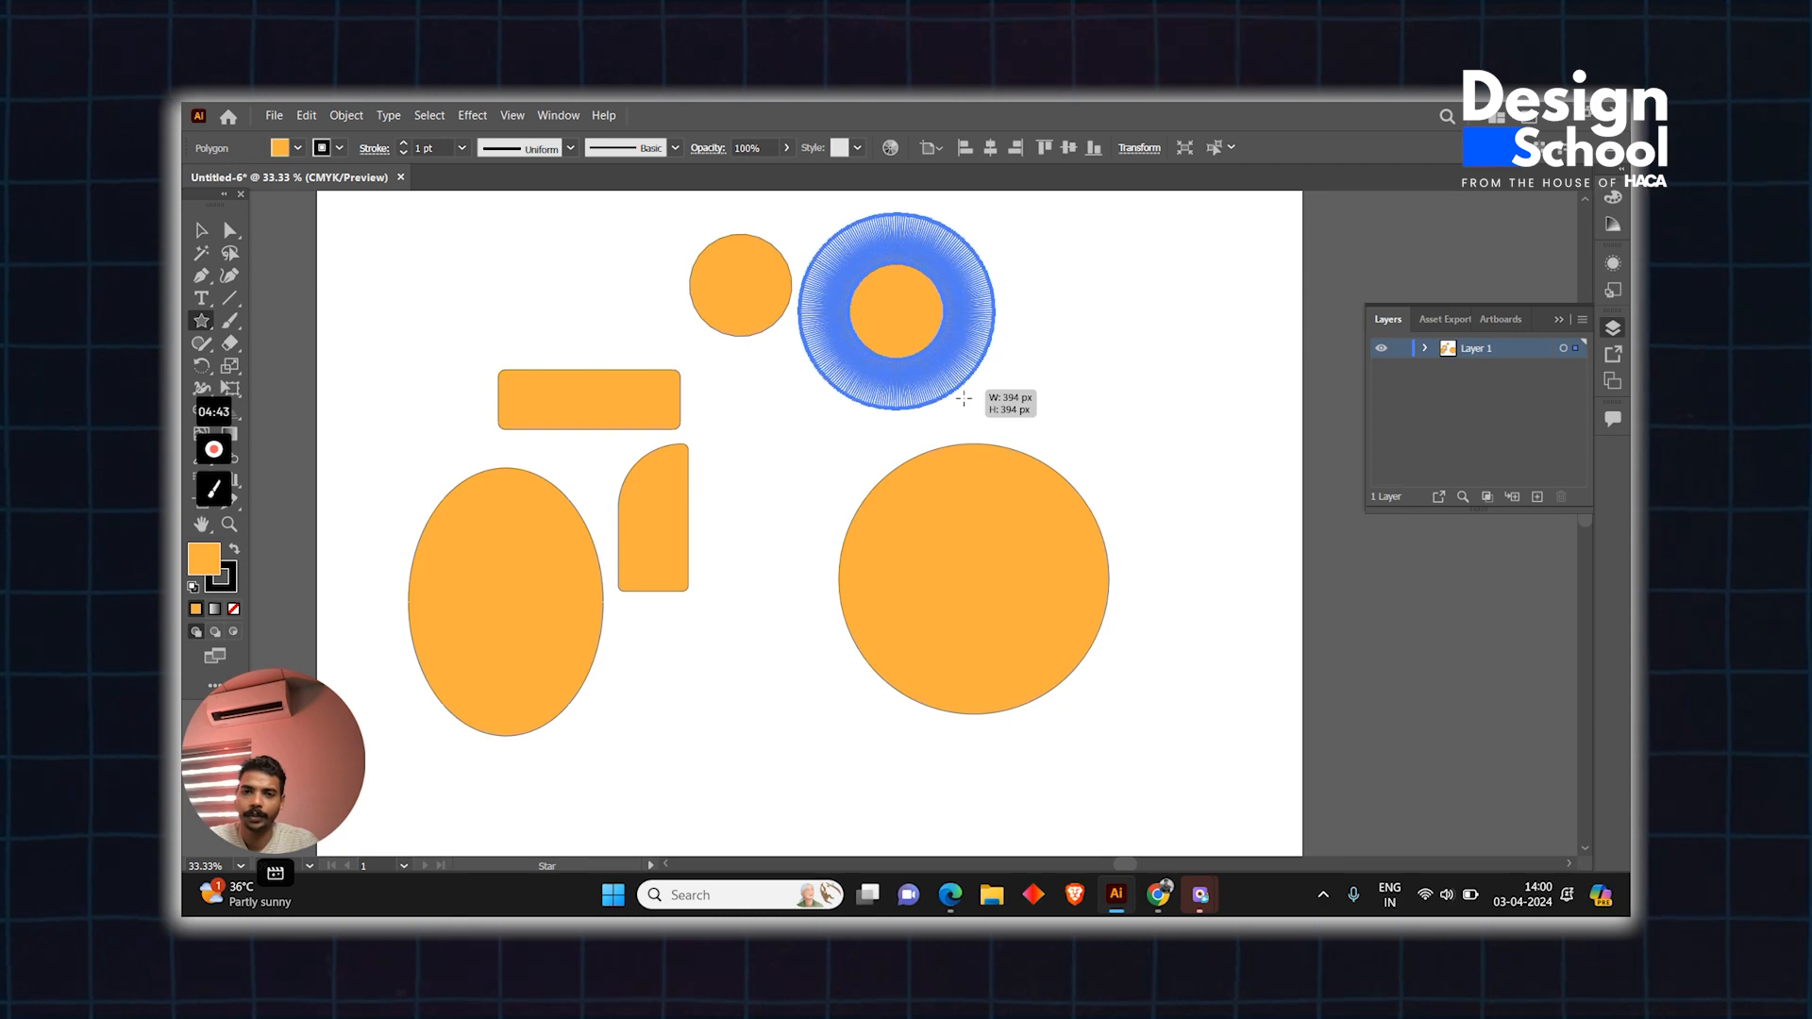
left_click_drag(964, 399, 977, 415)
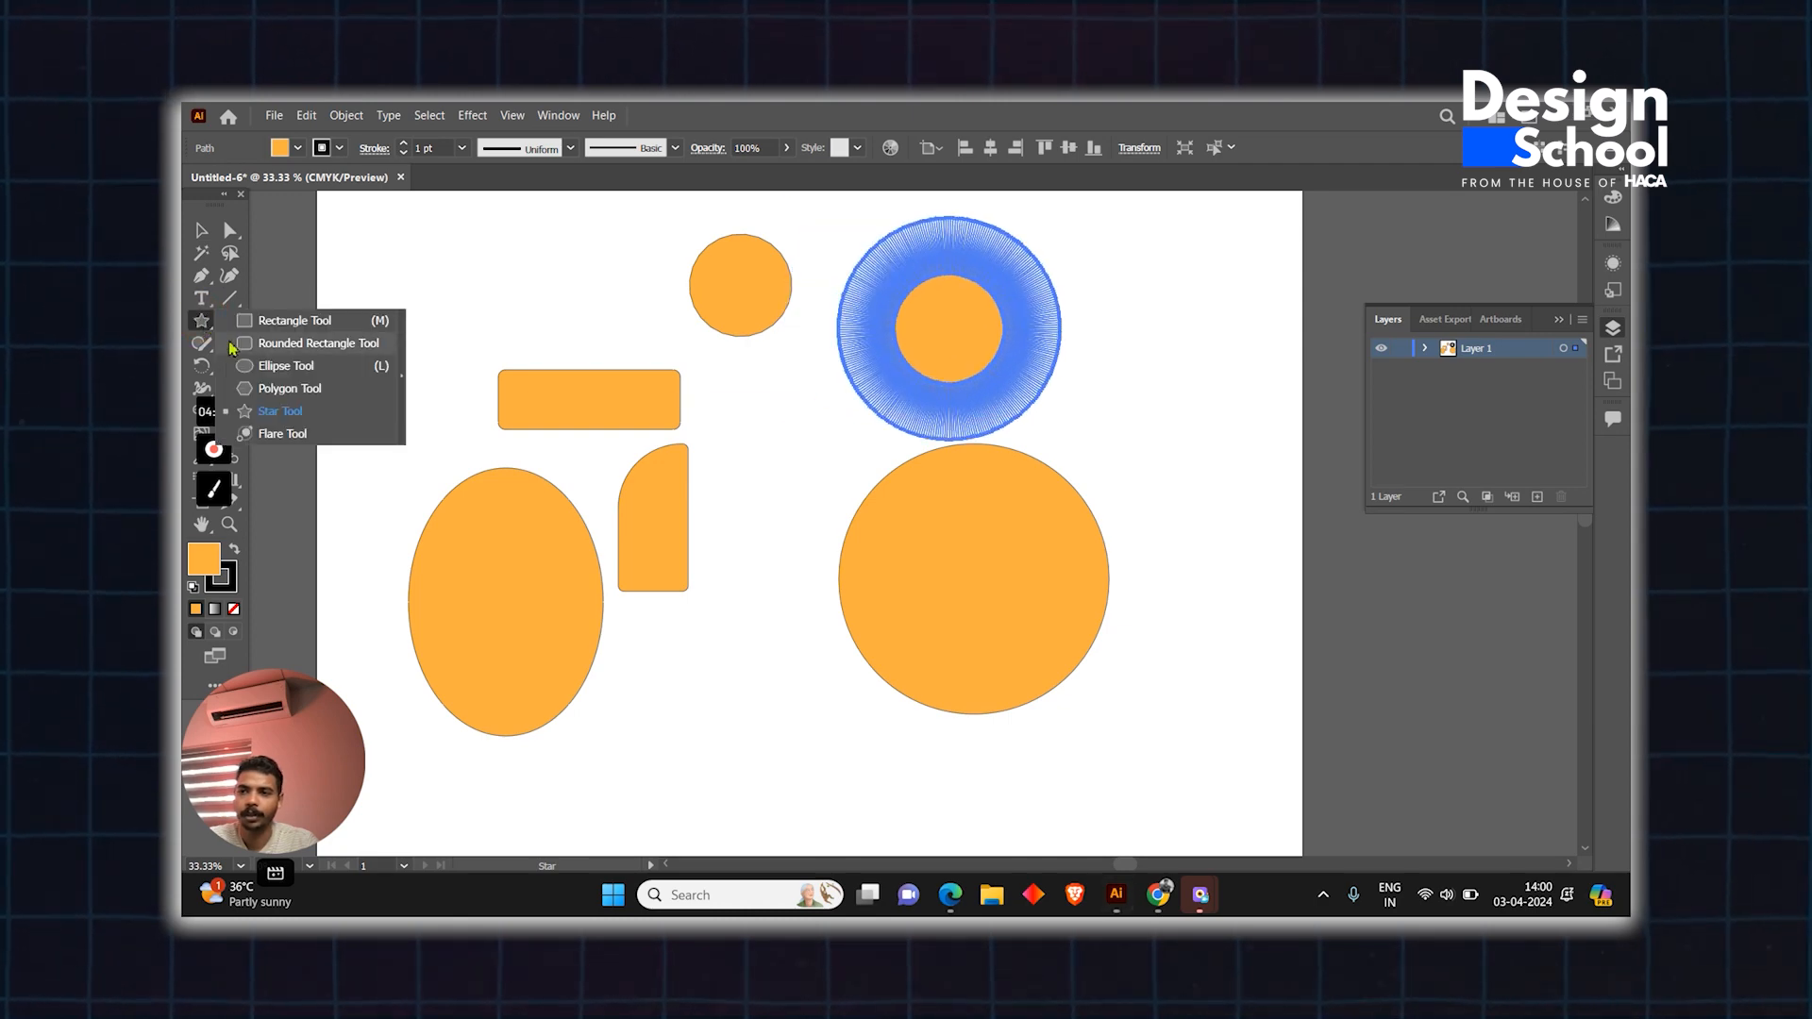
- Drag out a second star near the top left and reduce its points
mouse_move(371, 275)
left_mouse_down()
mouse_move(427, 353)
mouse_move(409, 380)
left_mouse_up()
key("Down")
key("Down")
key("Down")
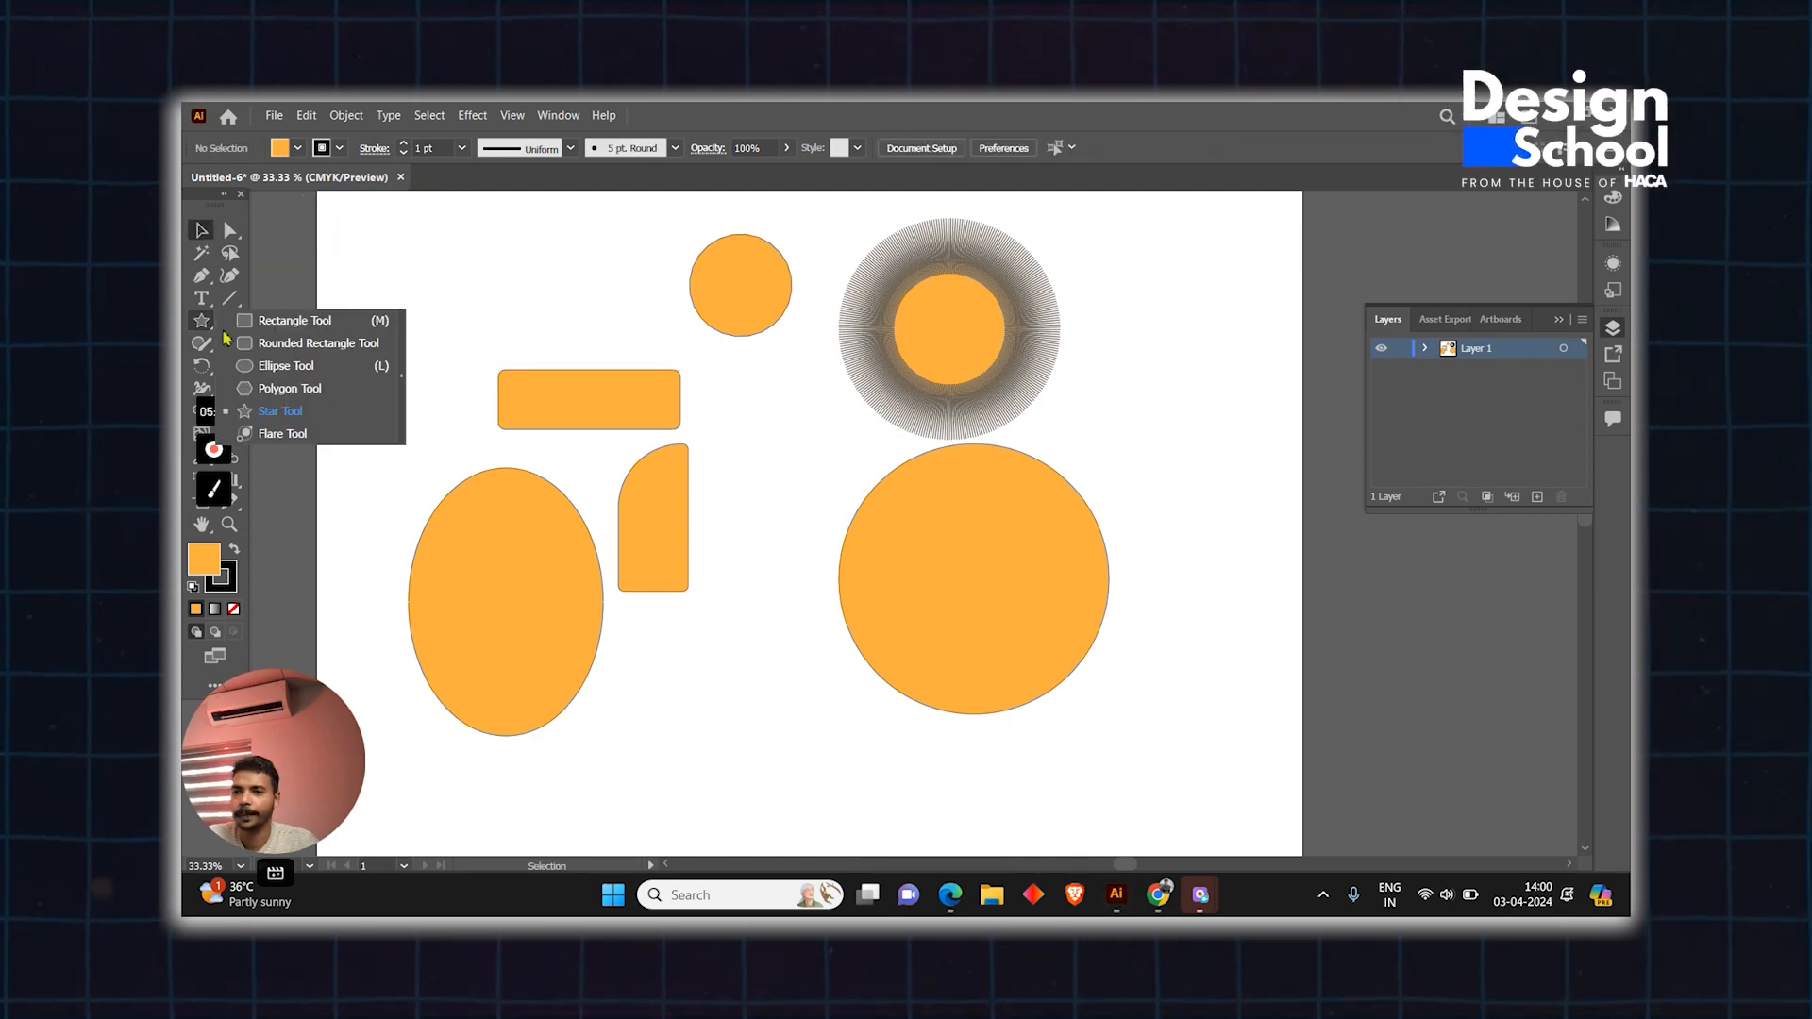
- Draw a lens flare, move it to the lower centre, then delete it
left_click_drag(412, 290, 483, 353)
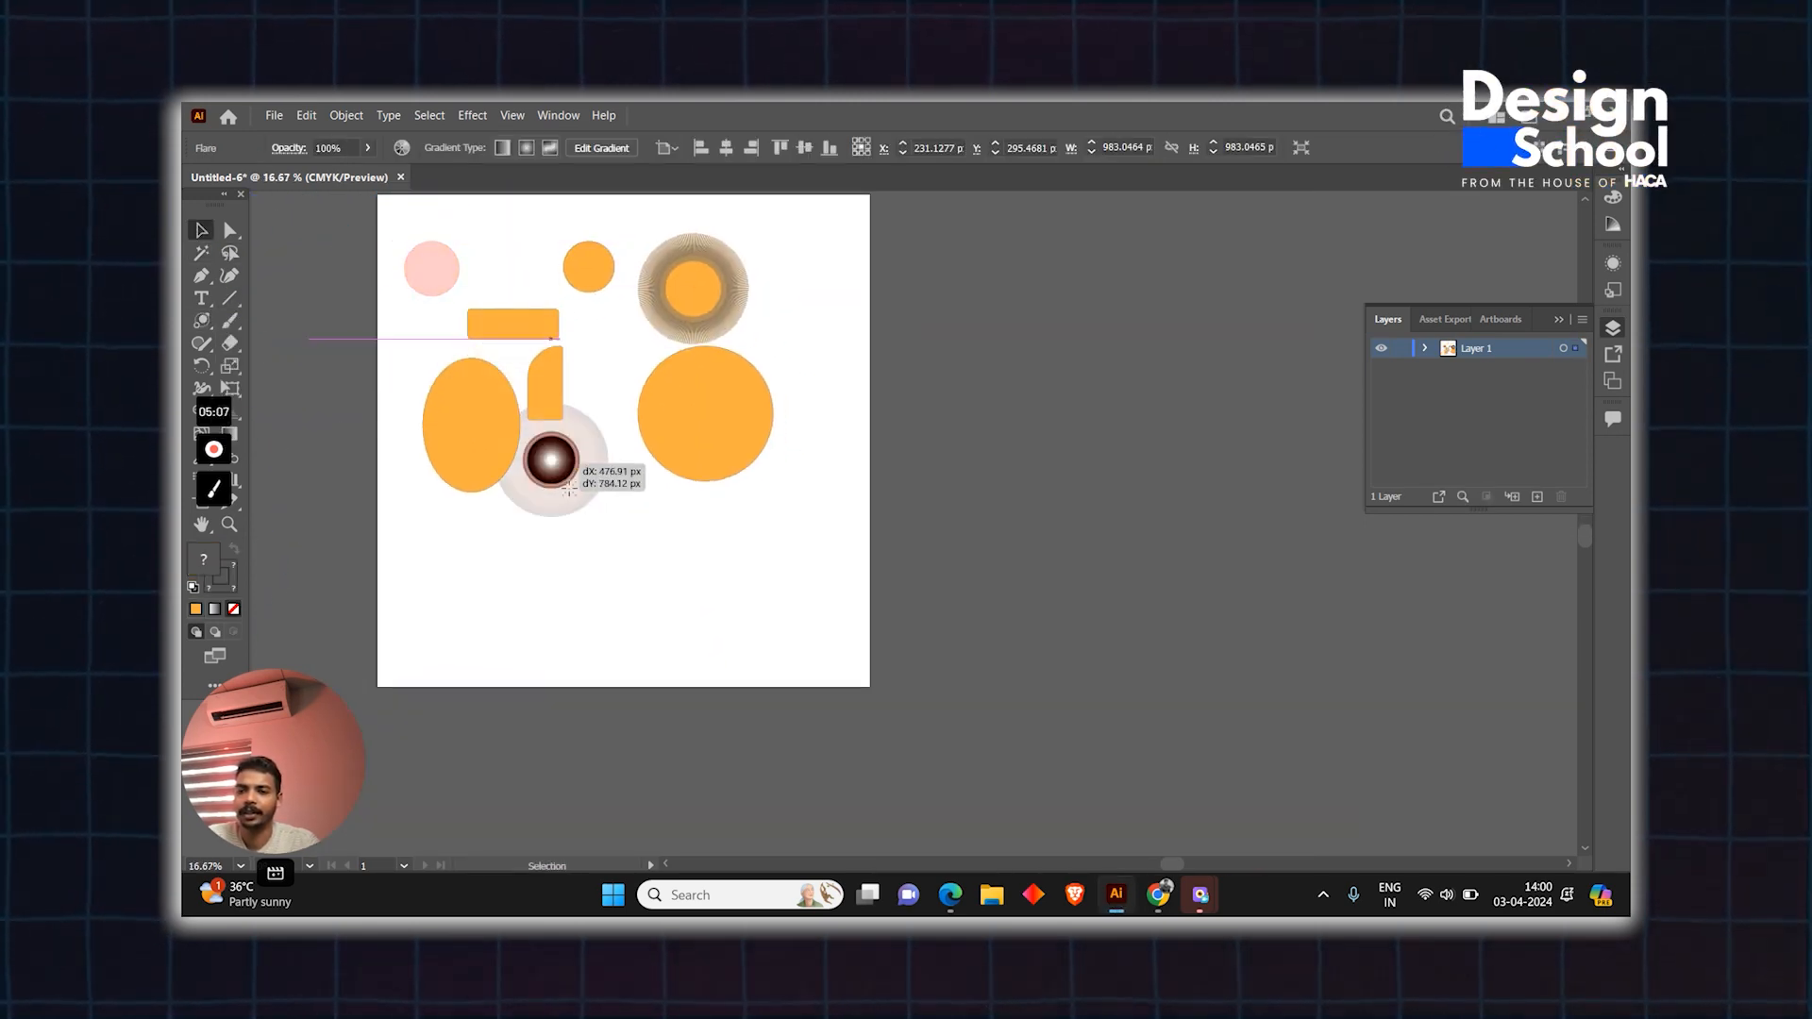
left_click_drag(433, 269, 624, 553)
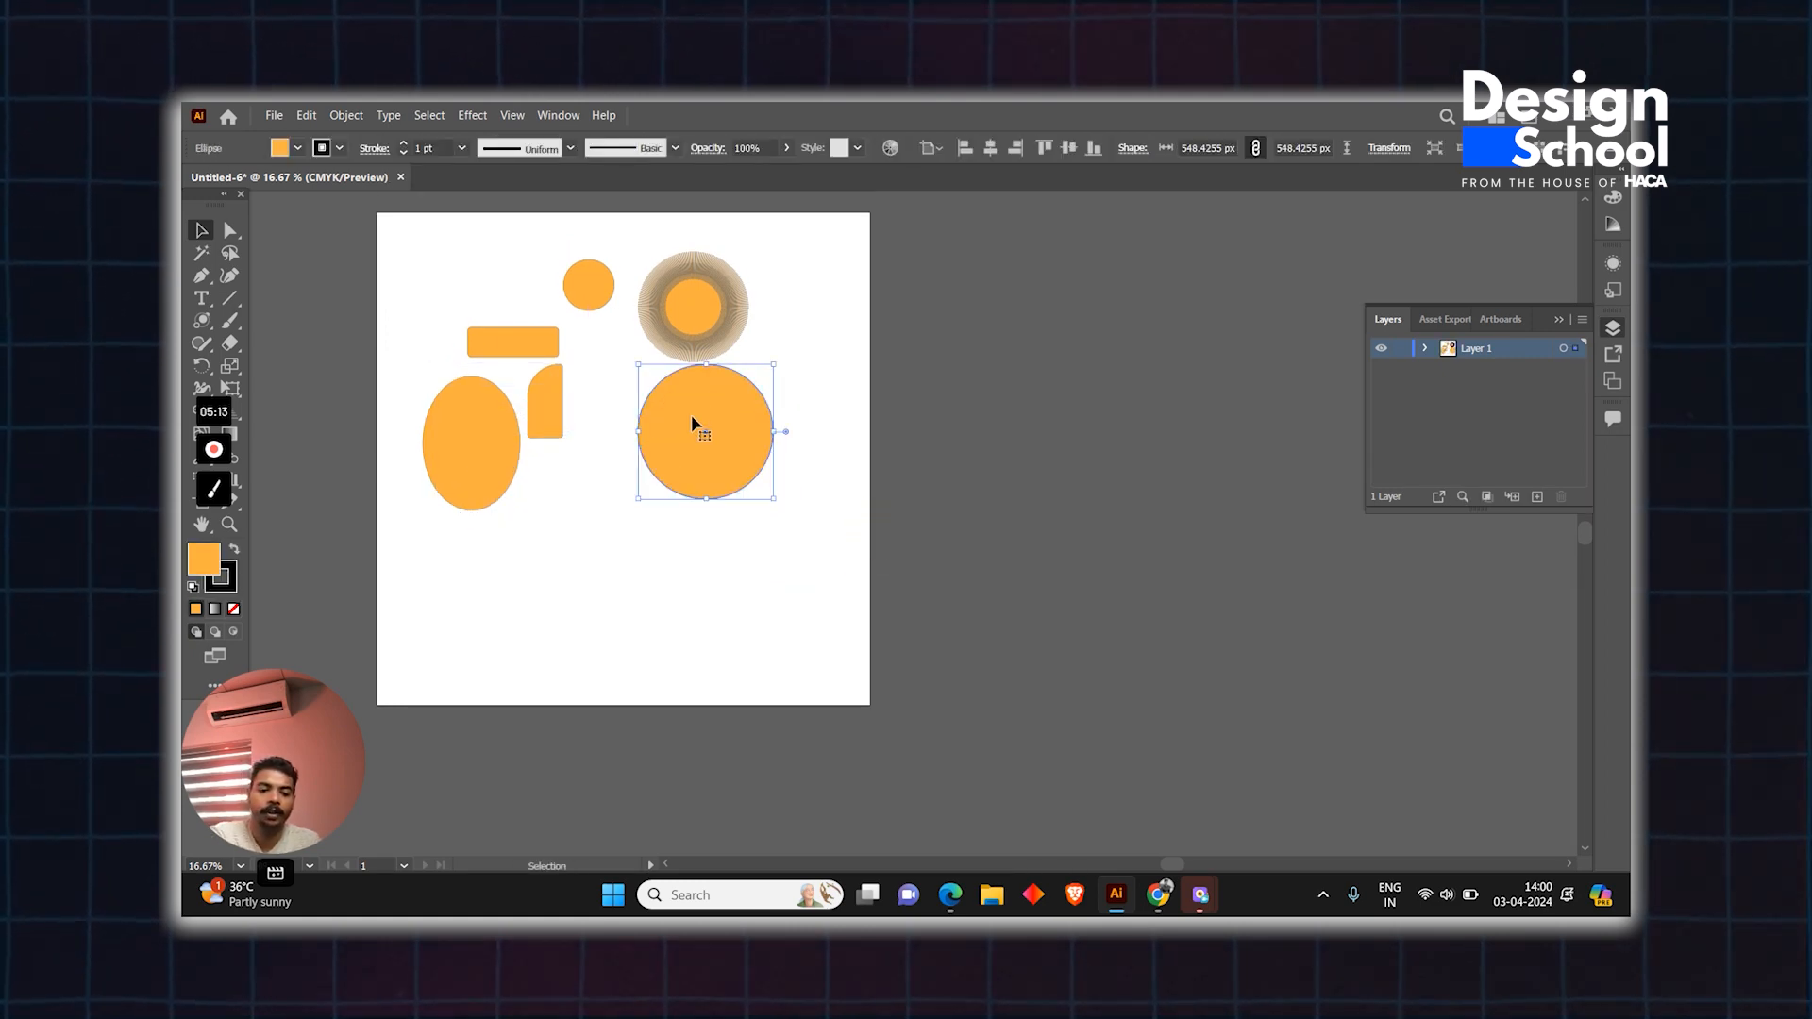
key("Delete")
- Delete the circle and other extra shapes, then magnify the artboard view
left_click(592, 284)
key("Delete")
key("ctrl+equal")
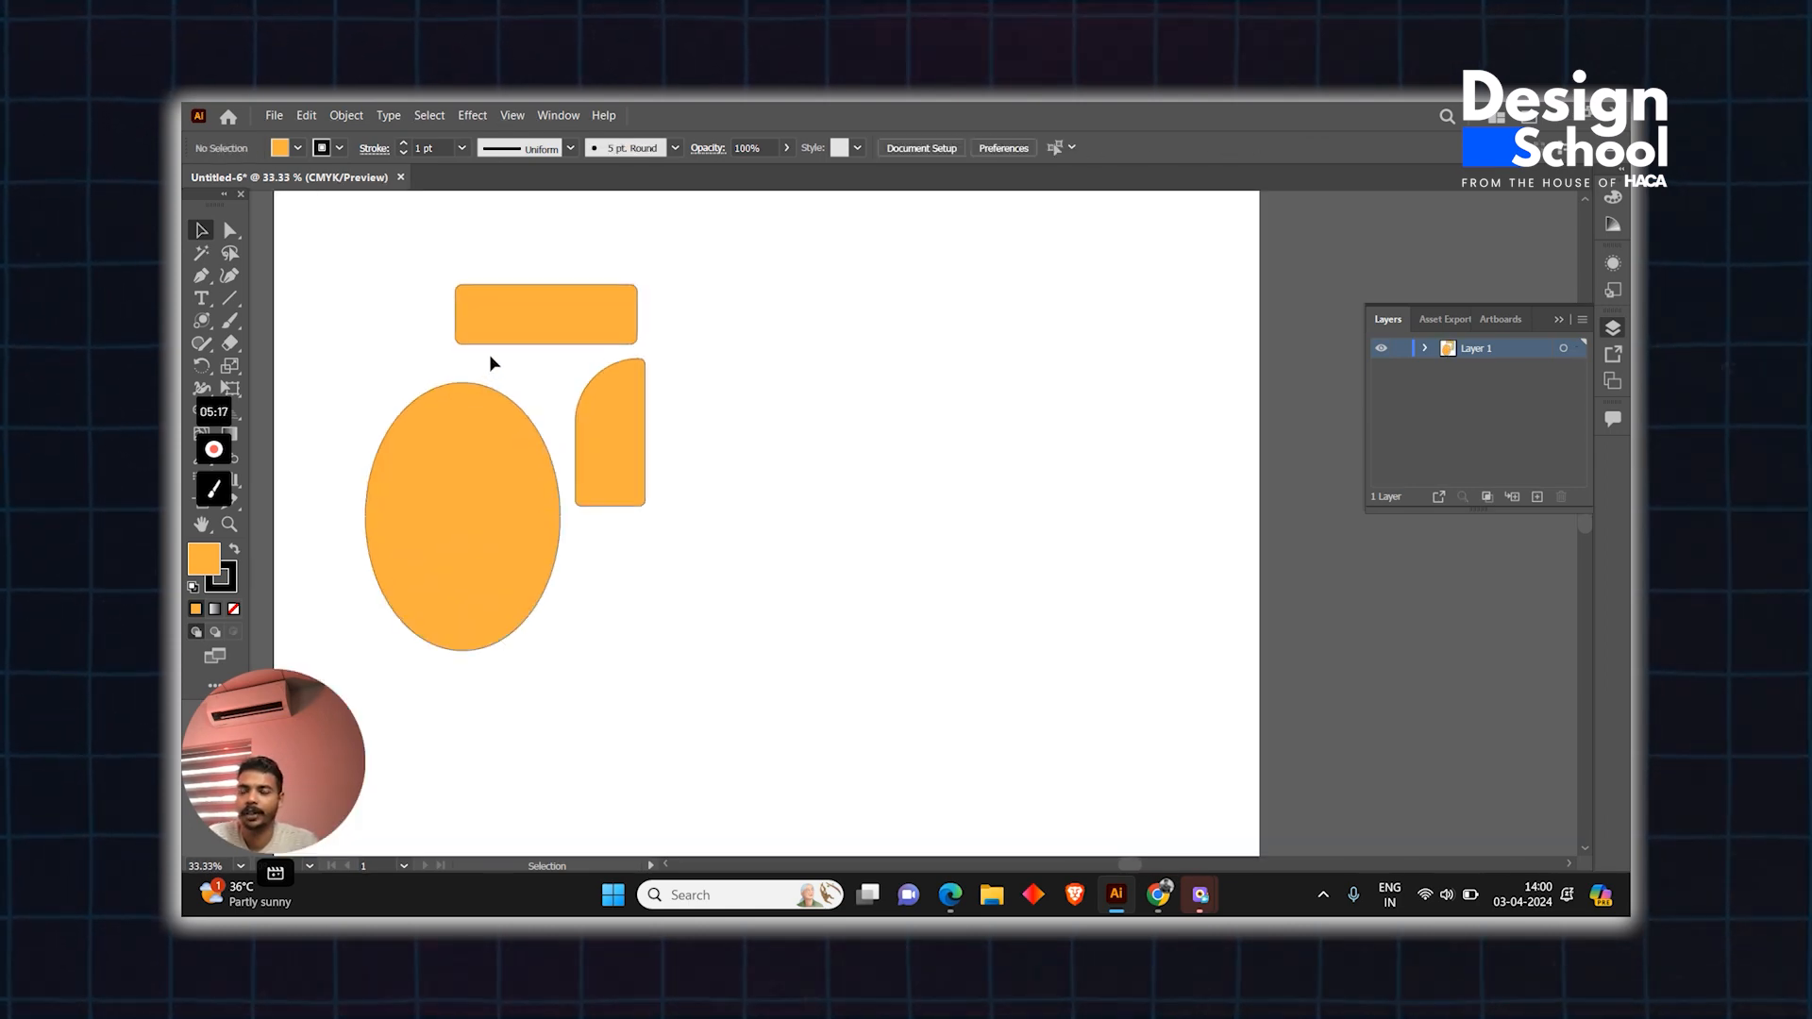
left_click(202, 343)
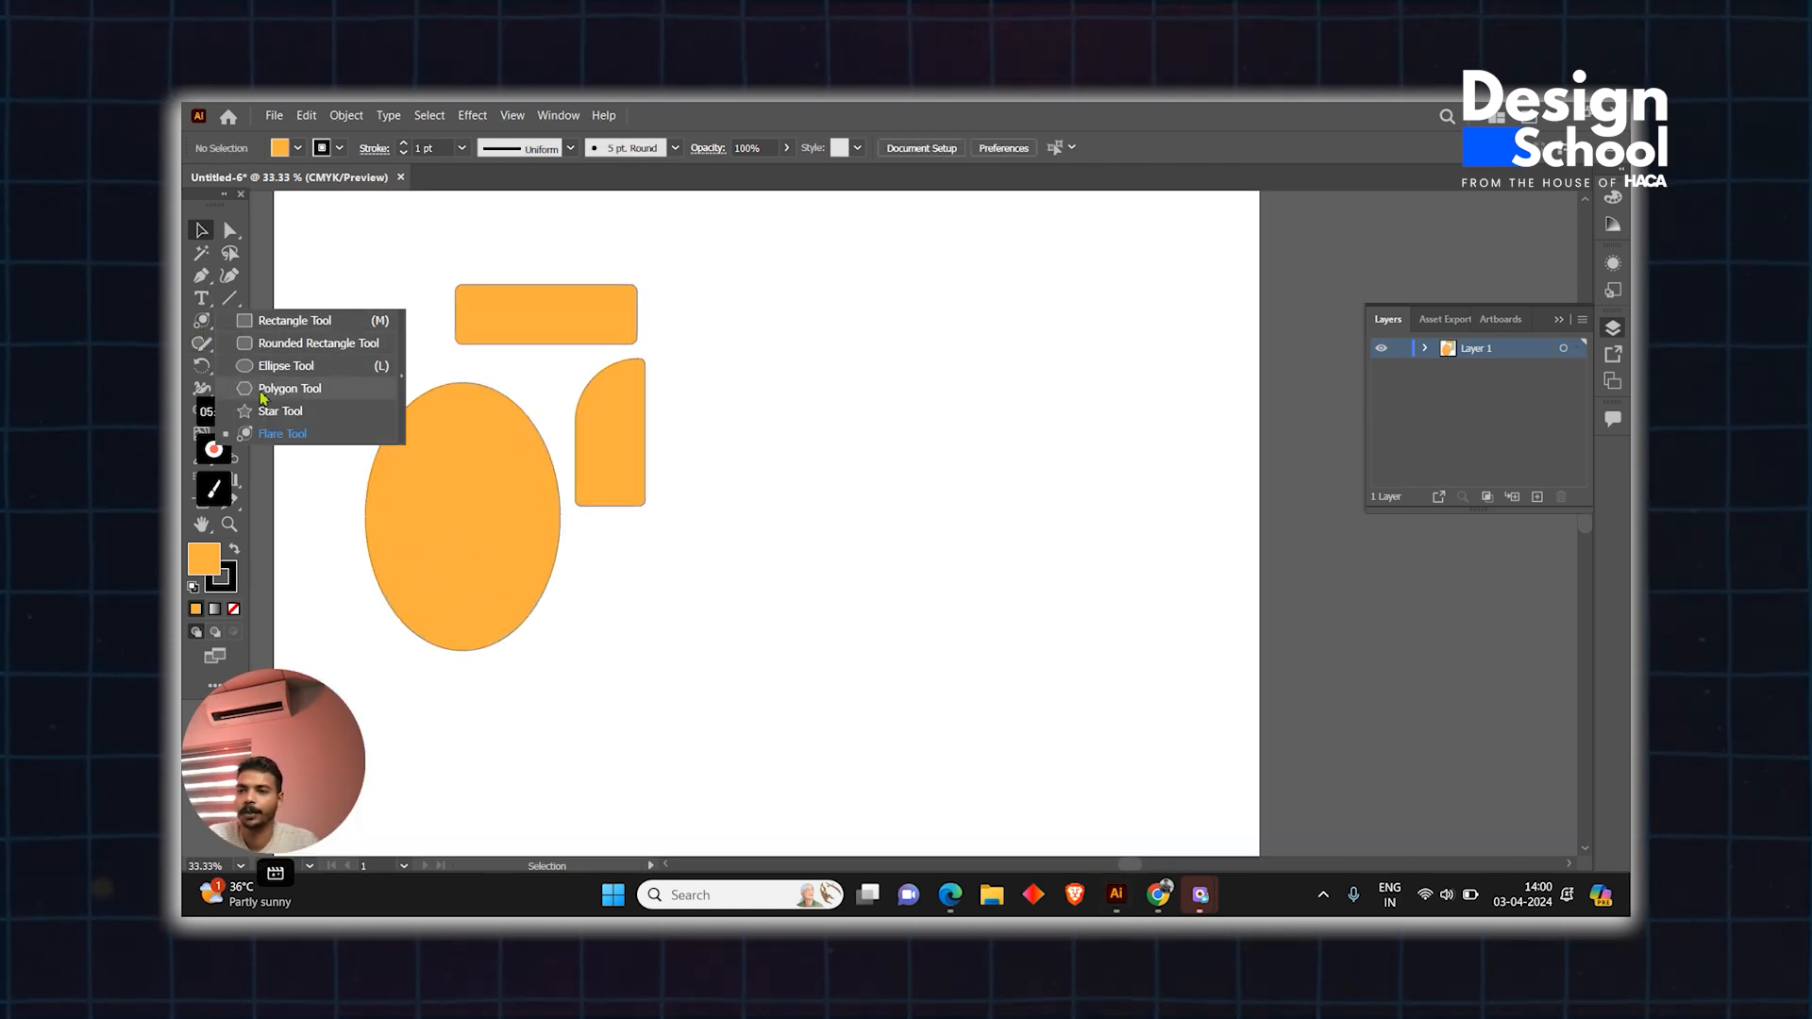
- Draw an orange hexagon right of the rounded rectangle with the Polygon tool
left_click(281, 390)
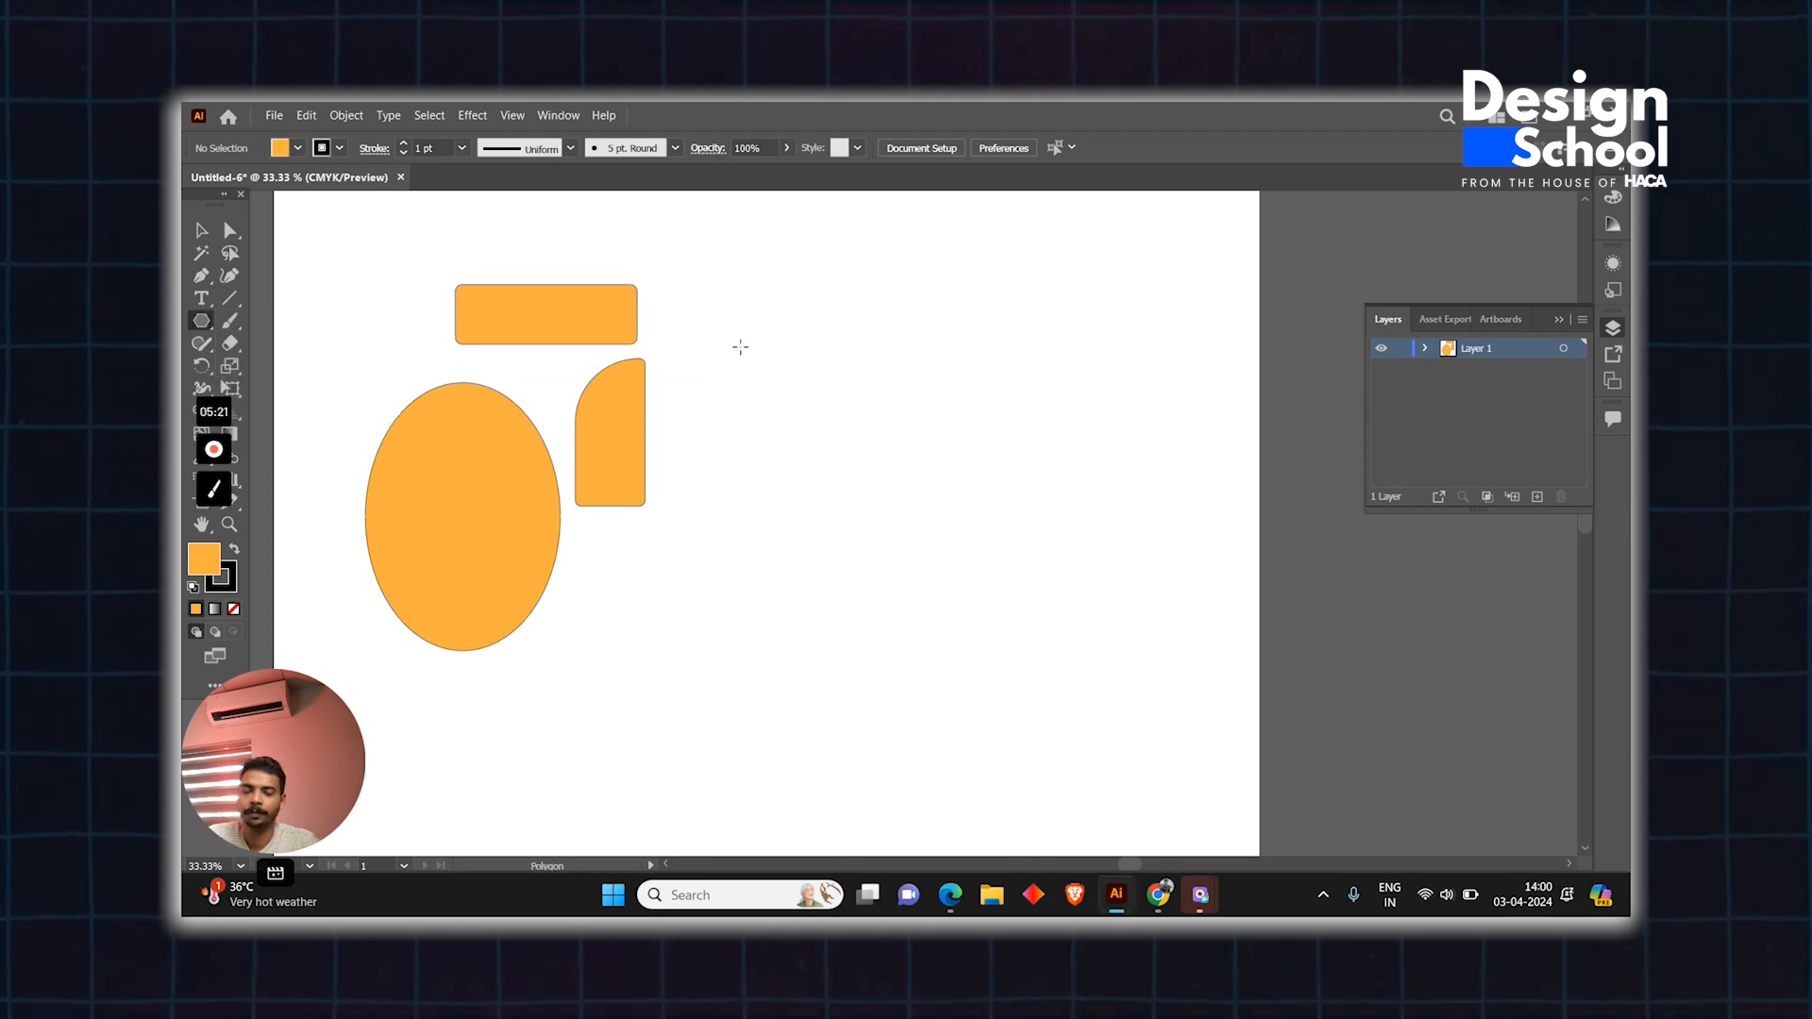
left_click_drag(740, 348, 788, 432)
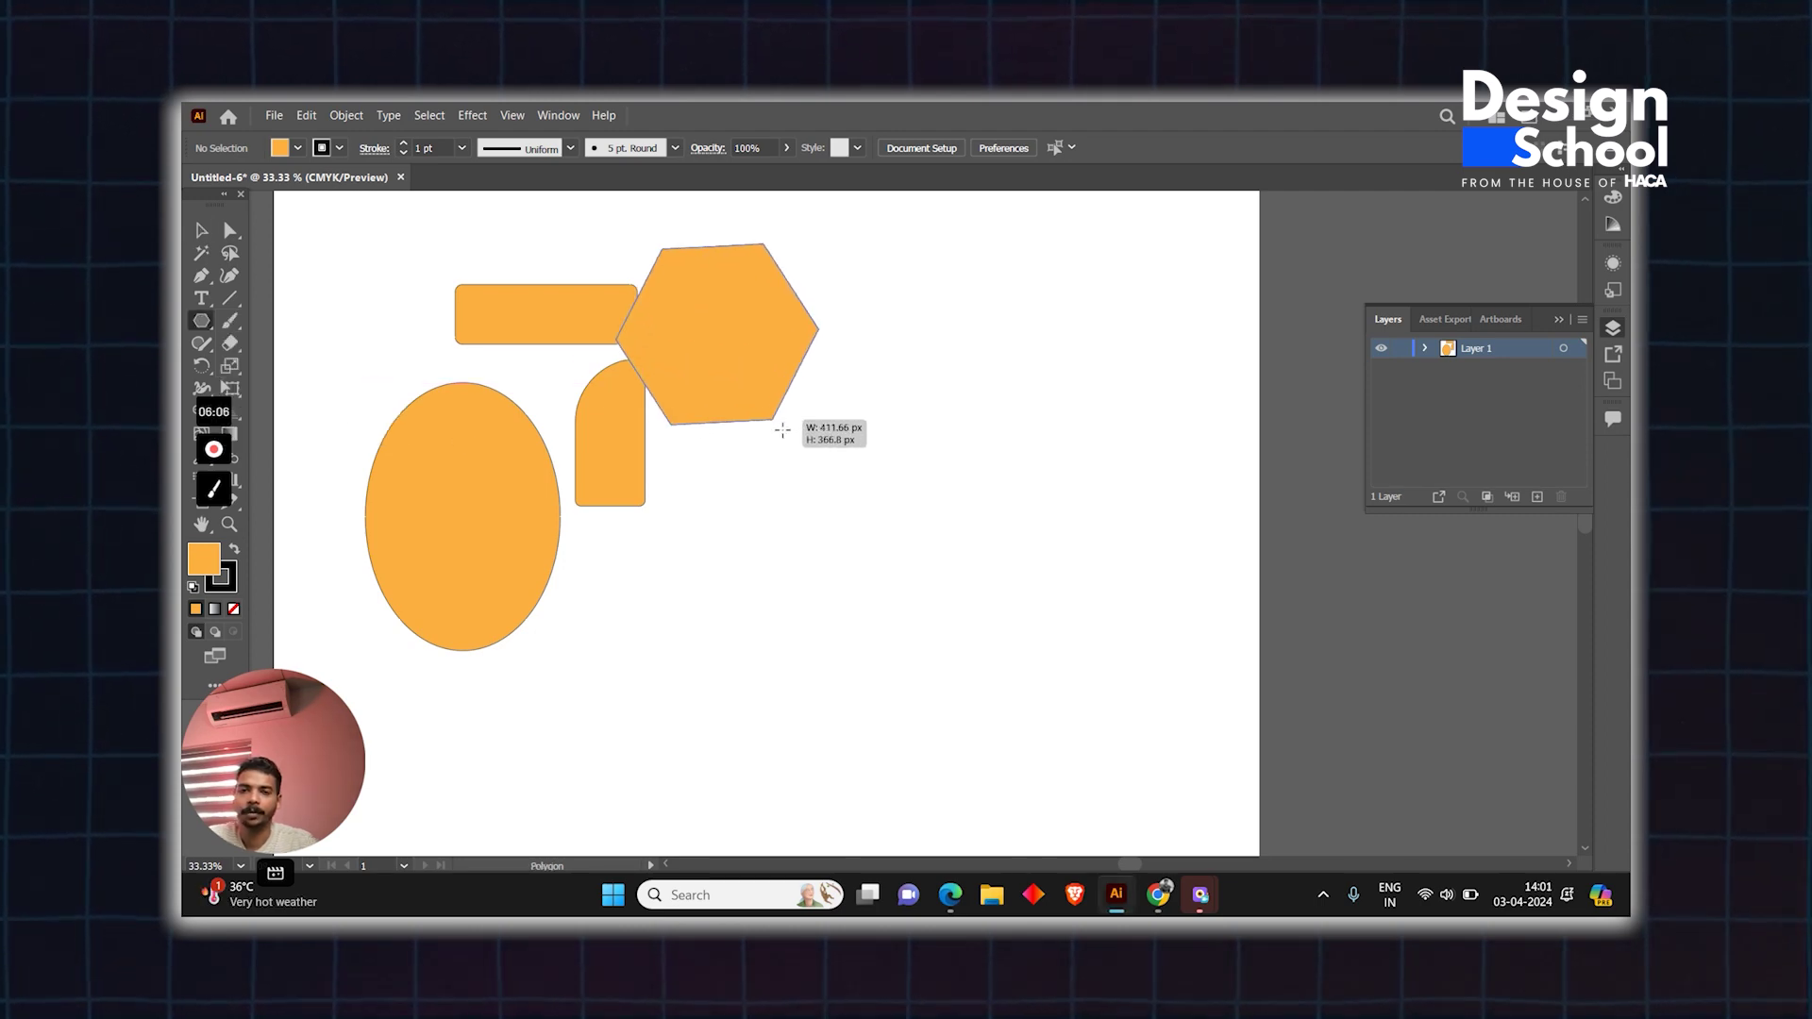
- Create a 10-sided polygon via the Polygon dialog with Sides set to 10
right_click(751, 331)
left_click(752, 332)
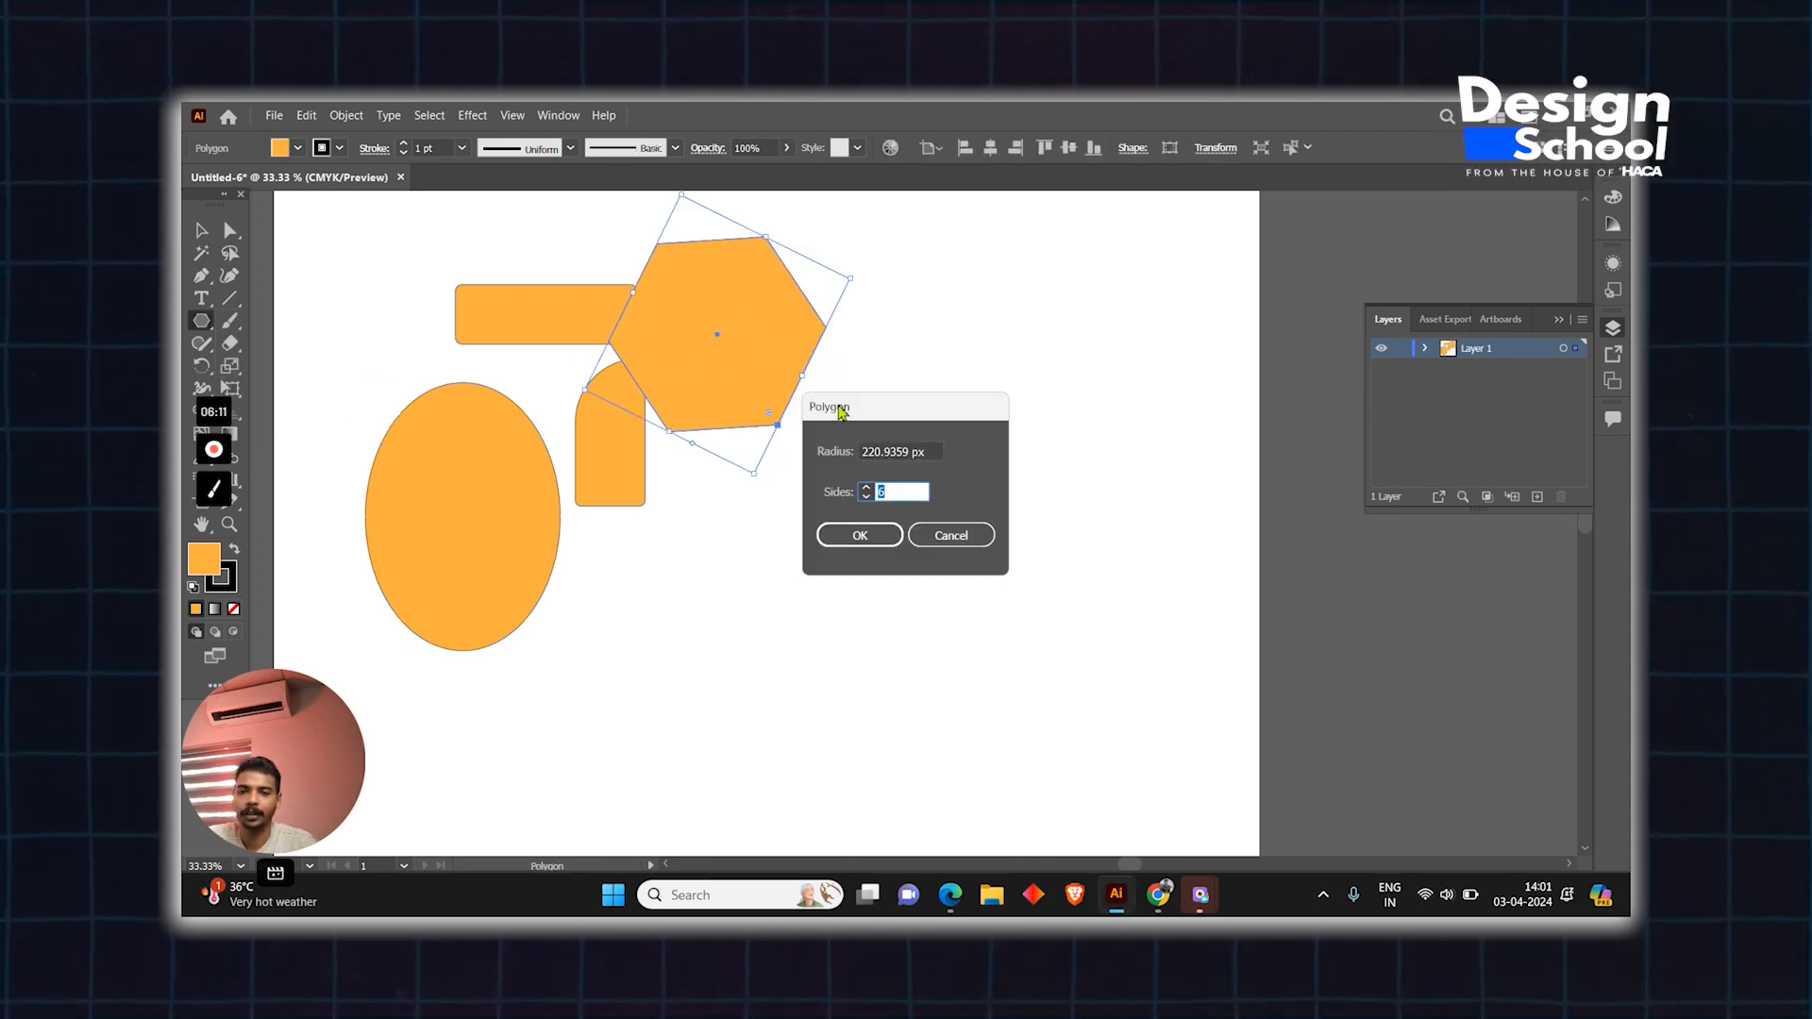
double_click(897, 491)
key("BackSpace")
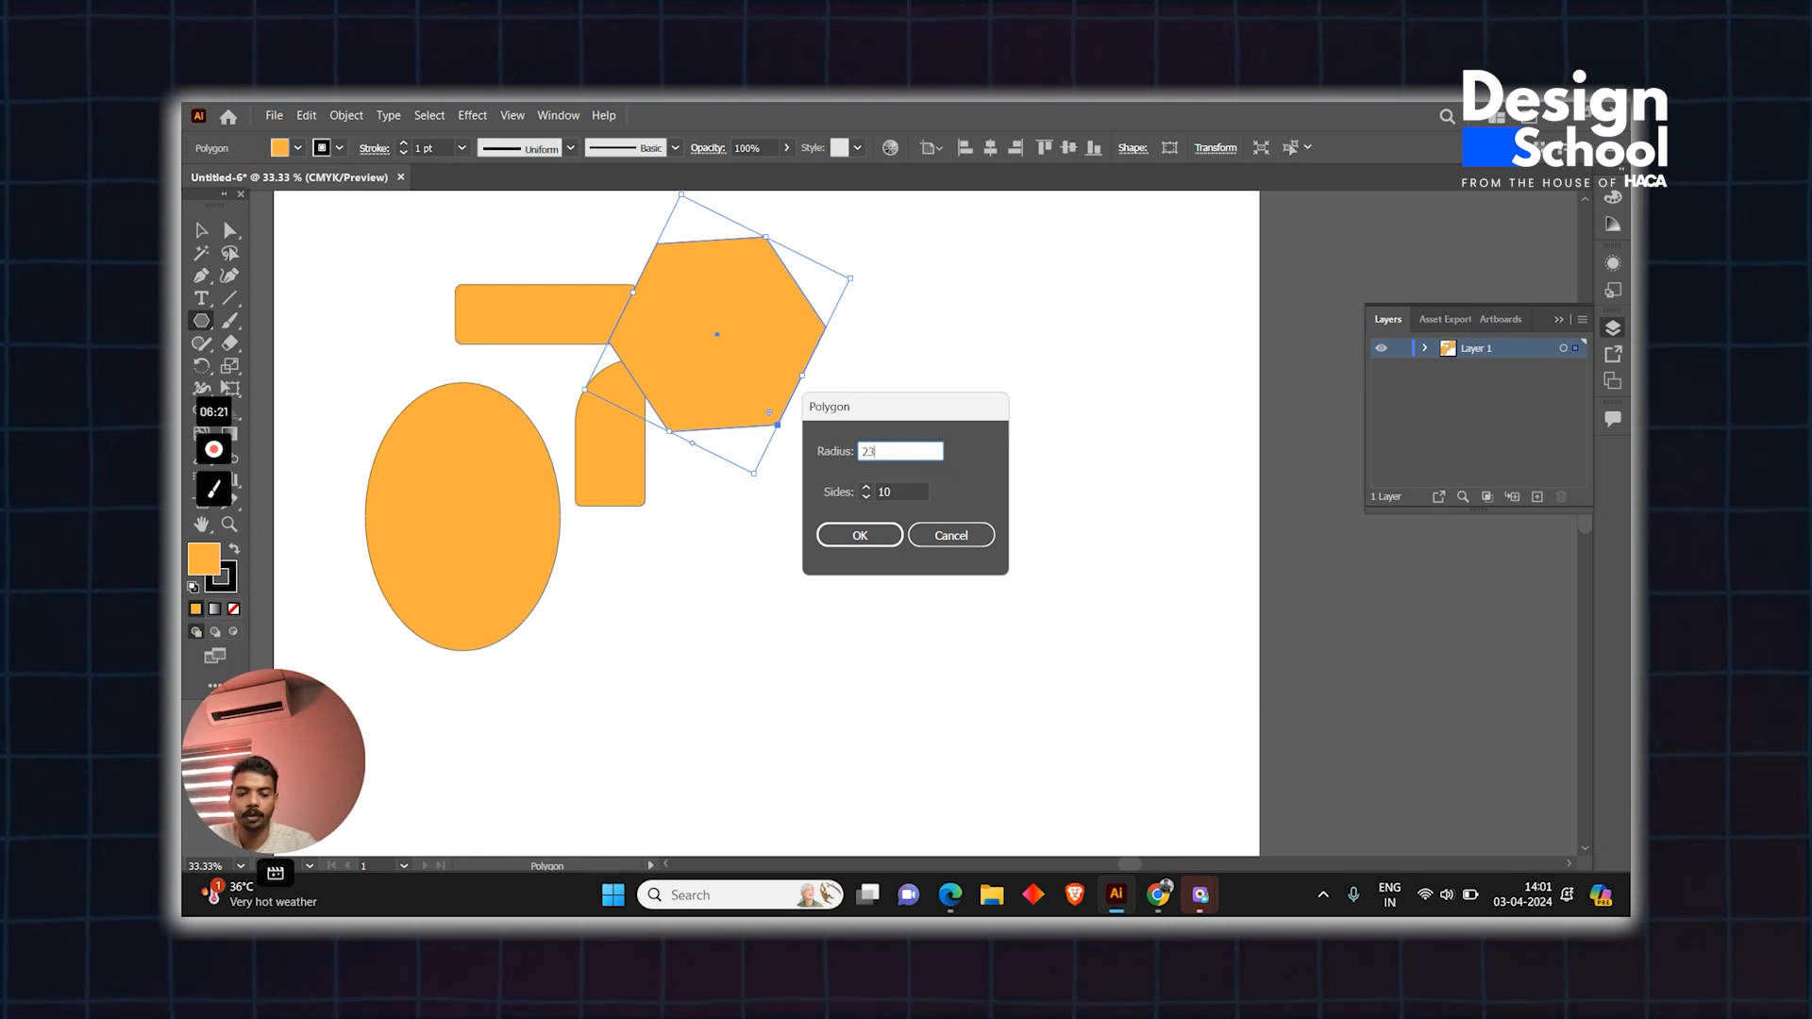
type("0")
left_click(859, 536)
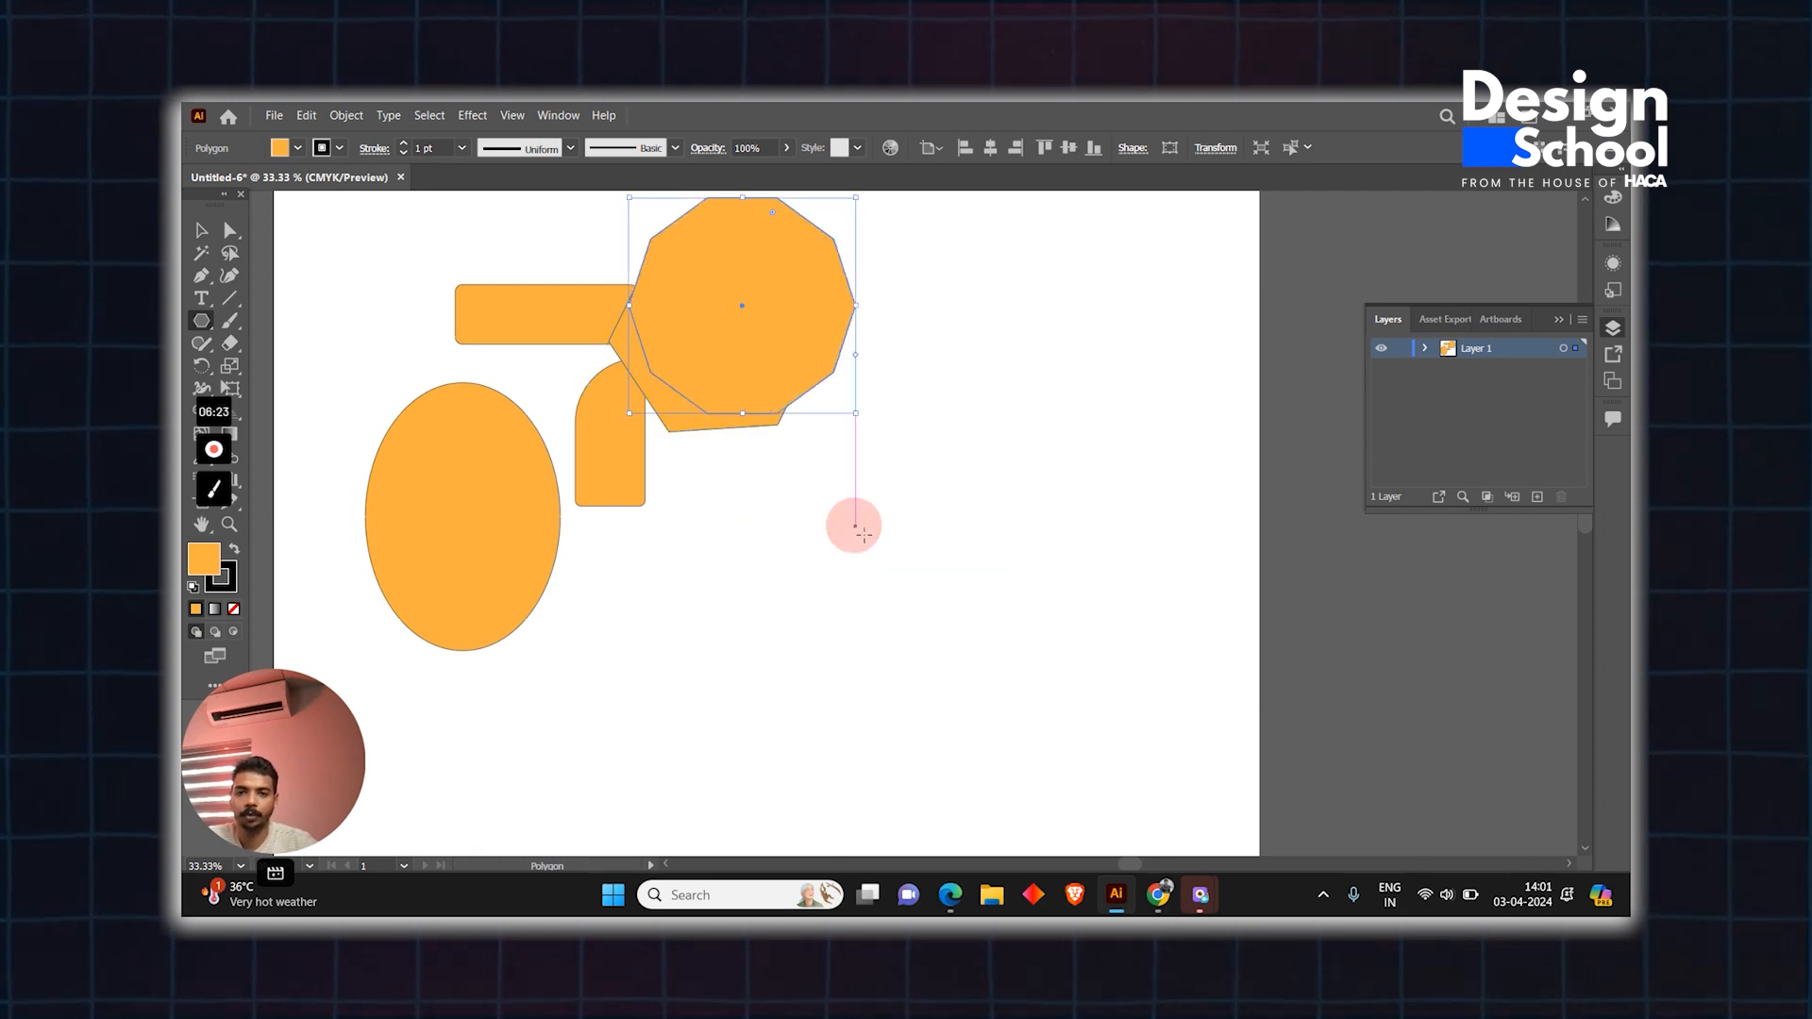
scroll(835, 535, "up", 2)
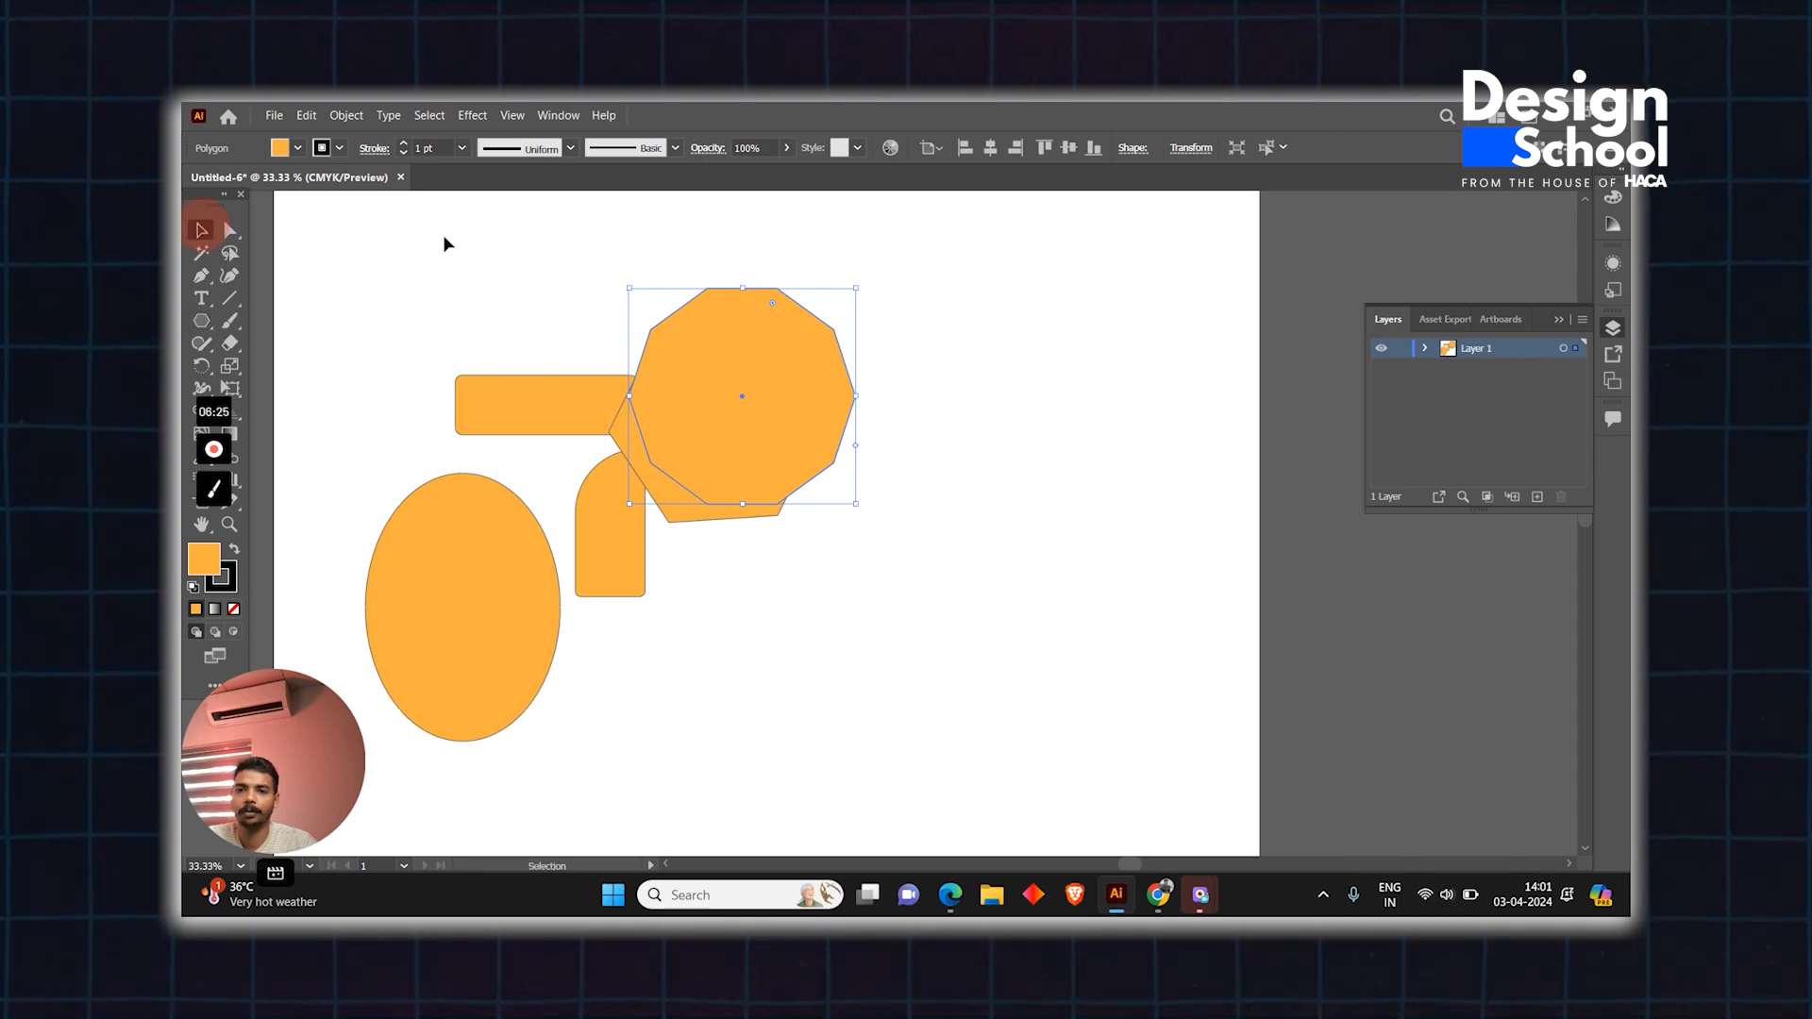
- Move the 10-sided polygon off the hexagon and nudge the hexagon, decagon and rectangle apart
left_click_drag(743, 374, 963, 525)
left_click(1027, 334)
scroll(980, 419, "down", 2)
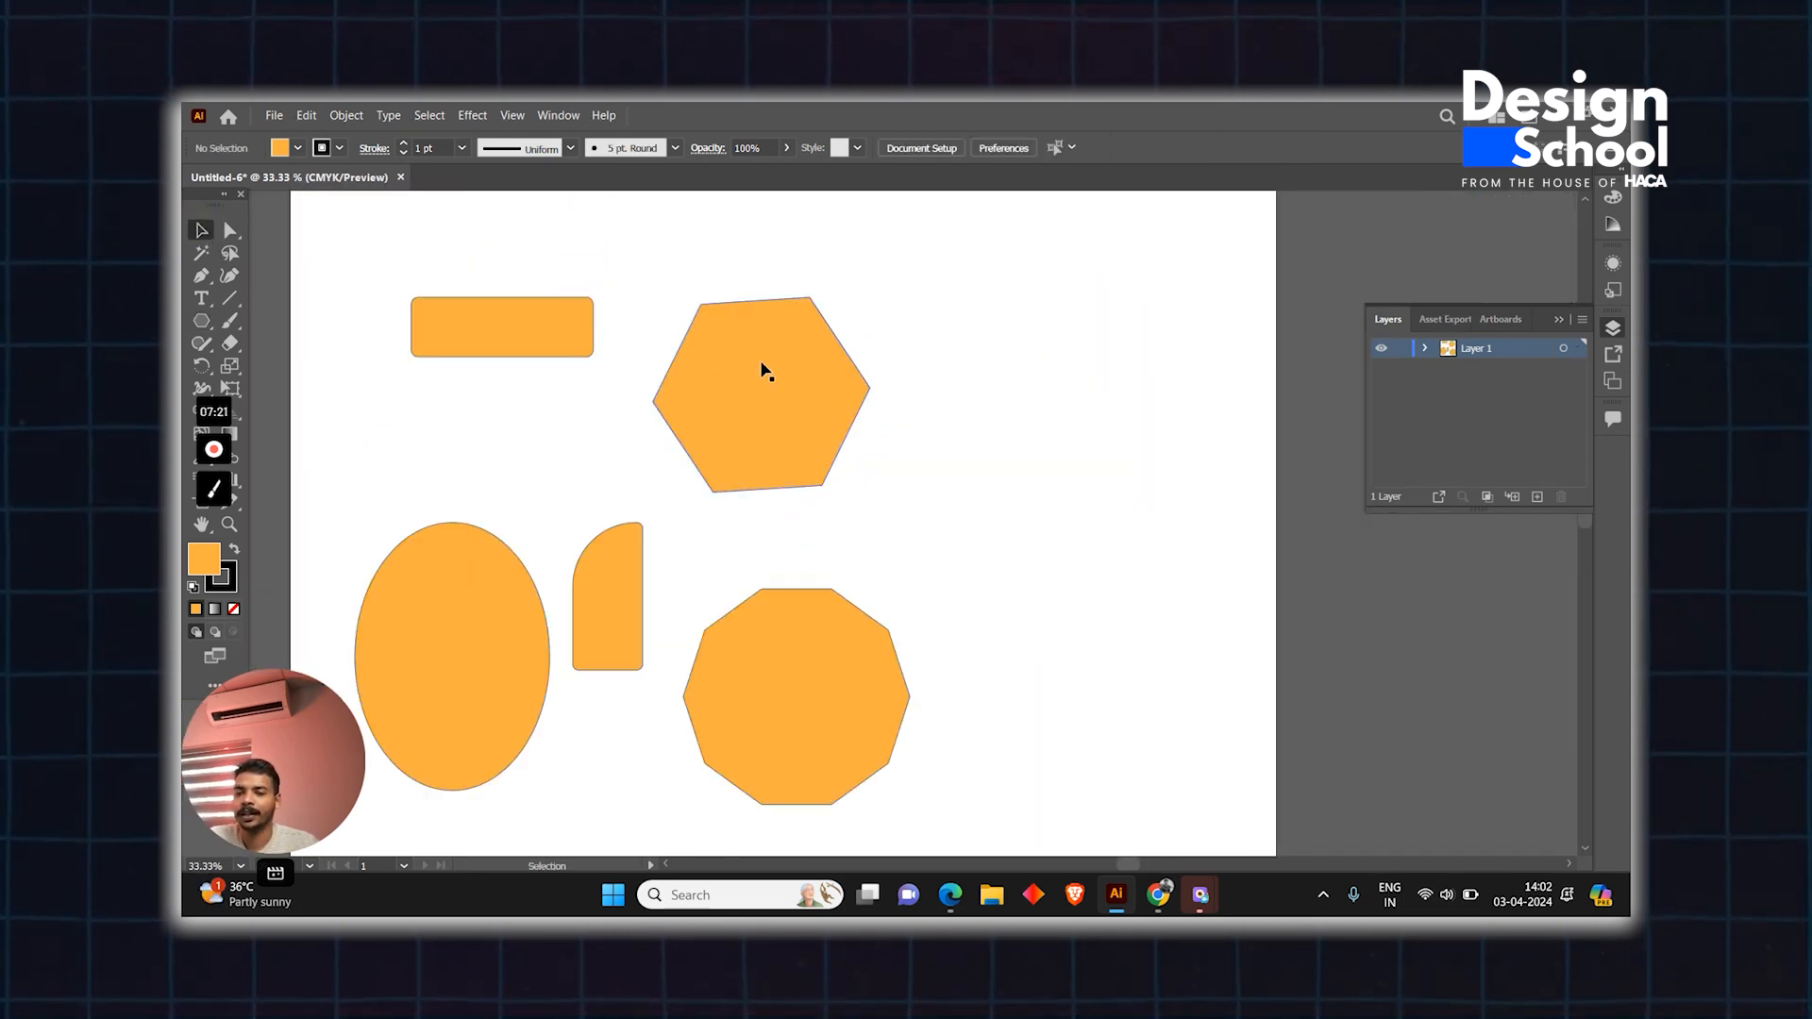
left_click_drag(762, 371, 764, 414)
left_click_drag(829, 620, 962, 558)
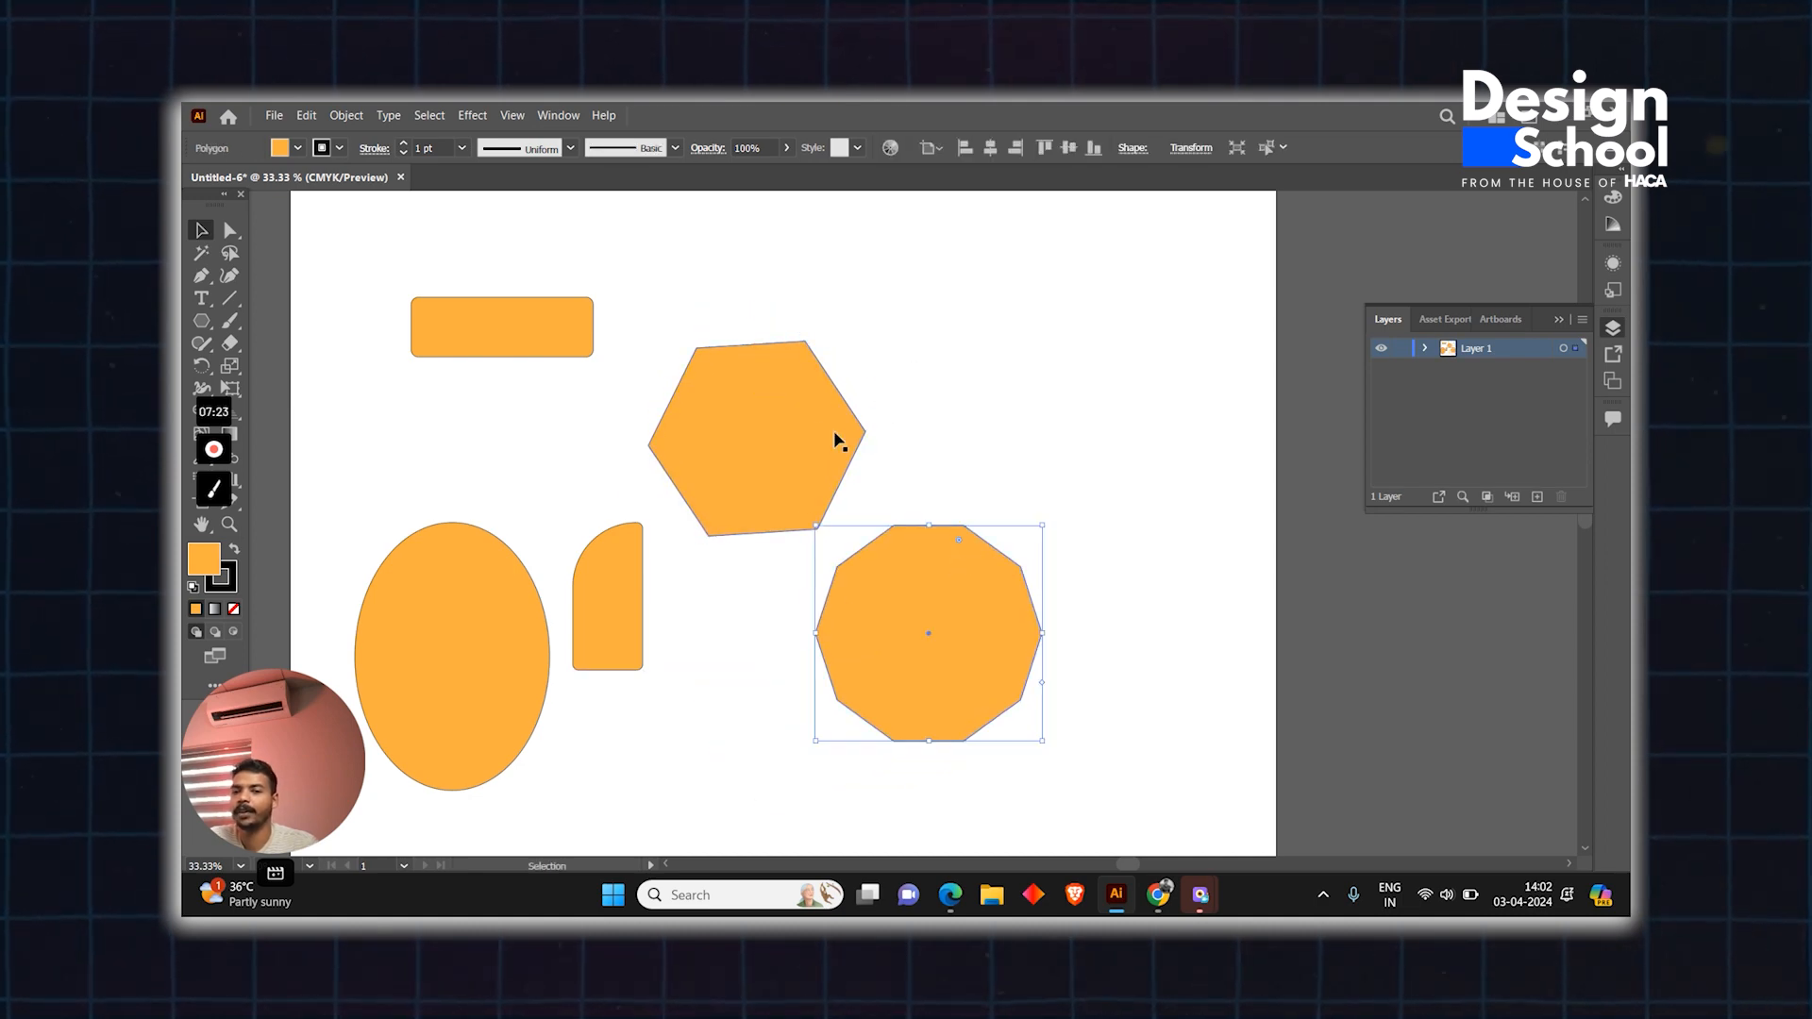
left_click_drag(572, 330, 595, 329)
left_click(202, 235)
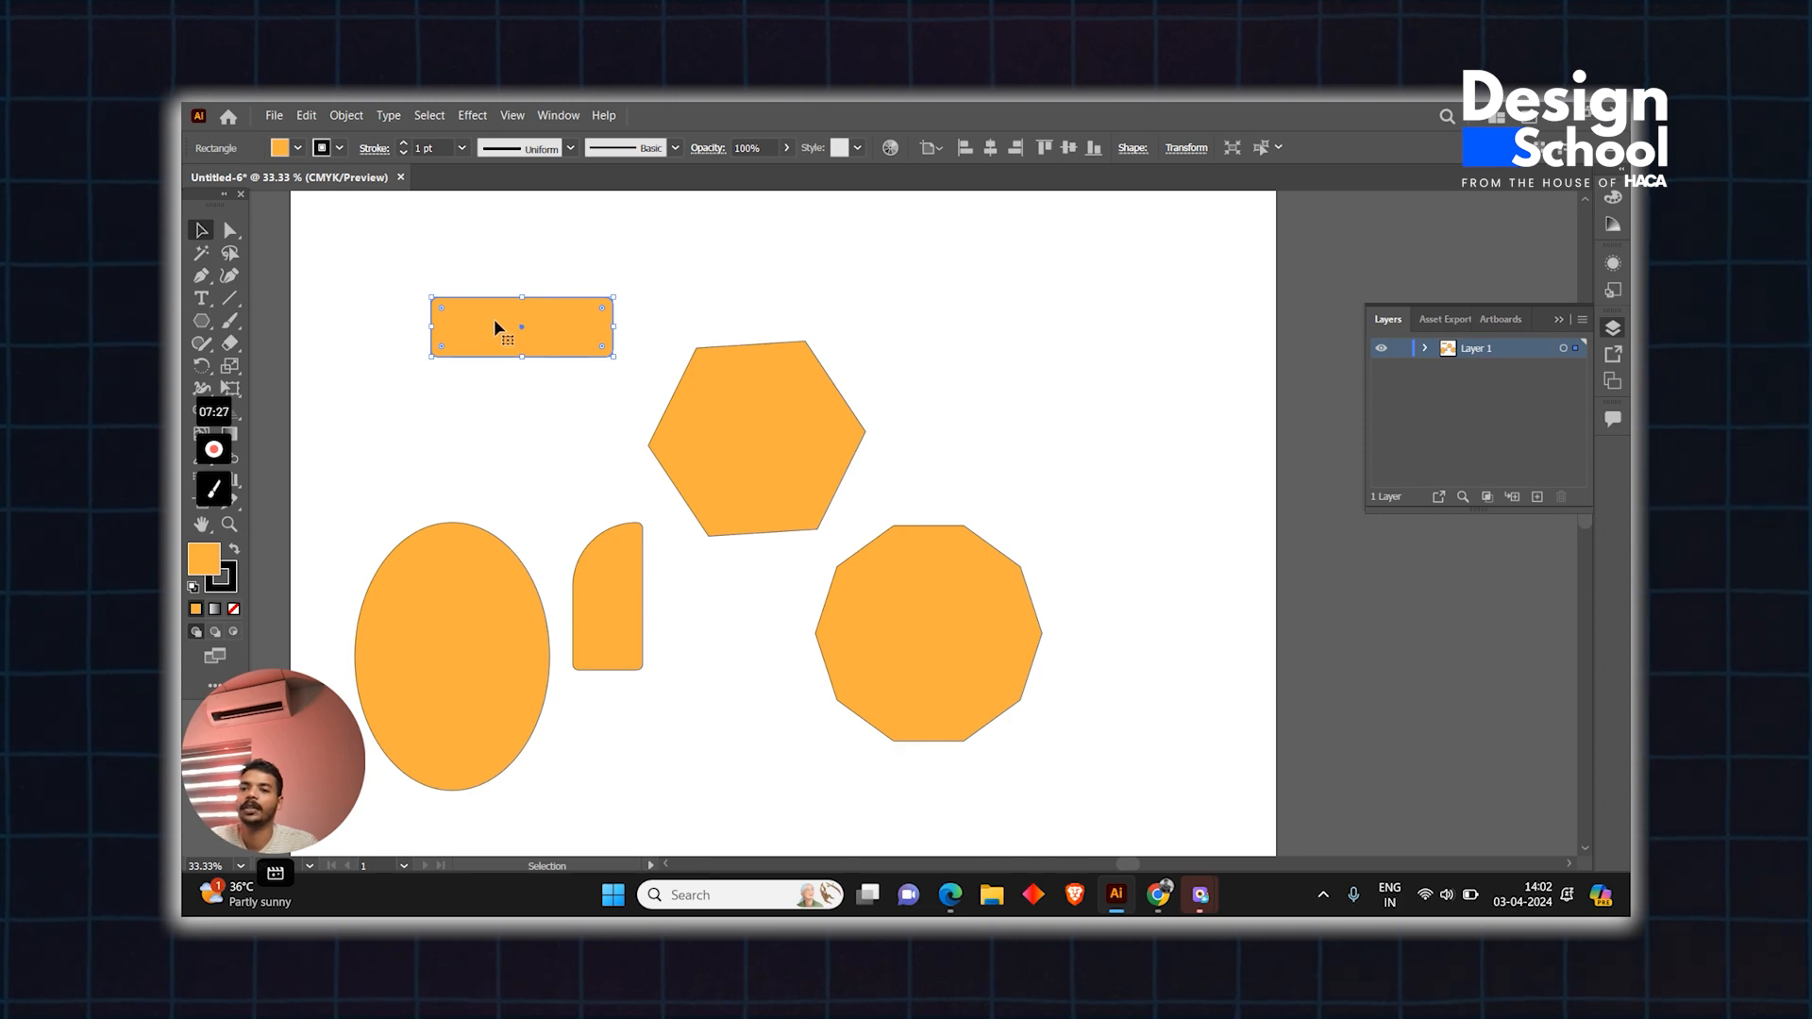
- Reposition the ellipse, rounded shape, hexagon and decagon to spread the shapes across the artboard
left_click_drag(467, 609, 454, 566)
left_click_drag(609, 595, 650, 677)
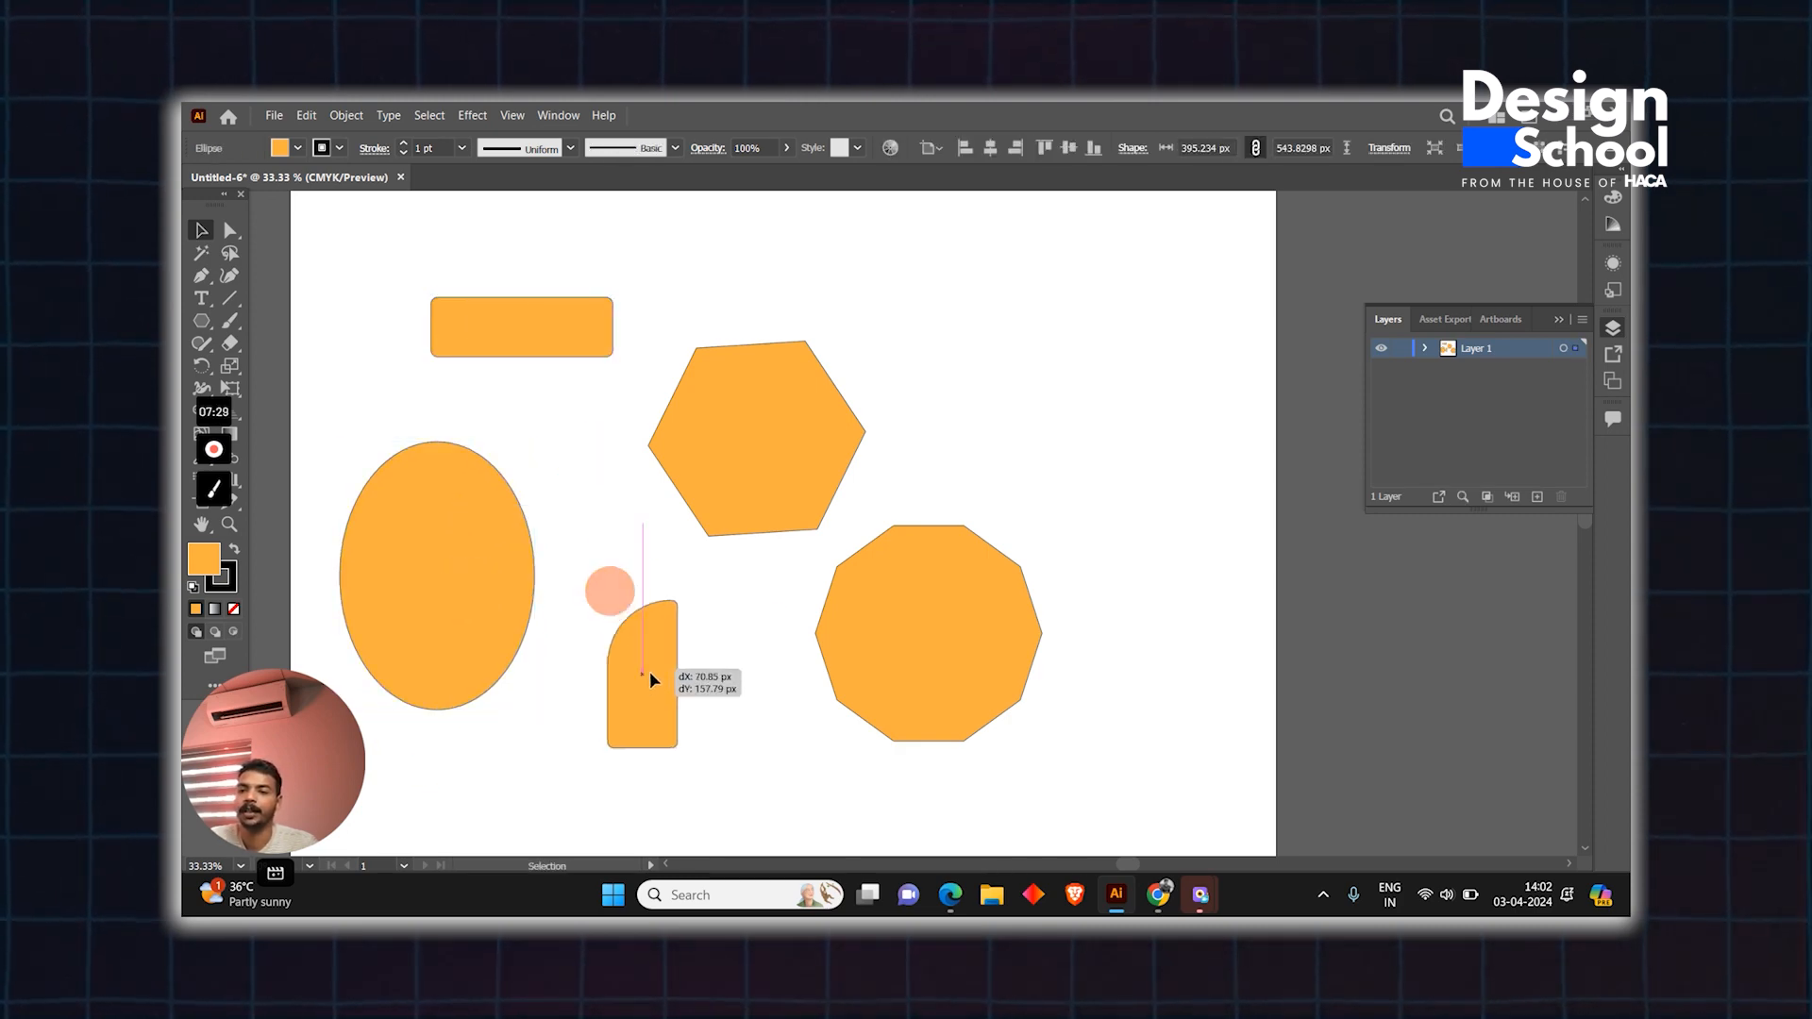
left_click_drag(760, 480, 723, 460)
left_click_drag(993, 638, 997, 595)
left_click_drag(701, 538, 723, 470)
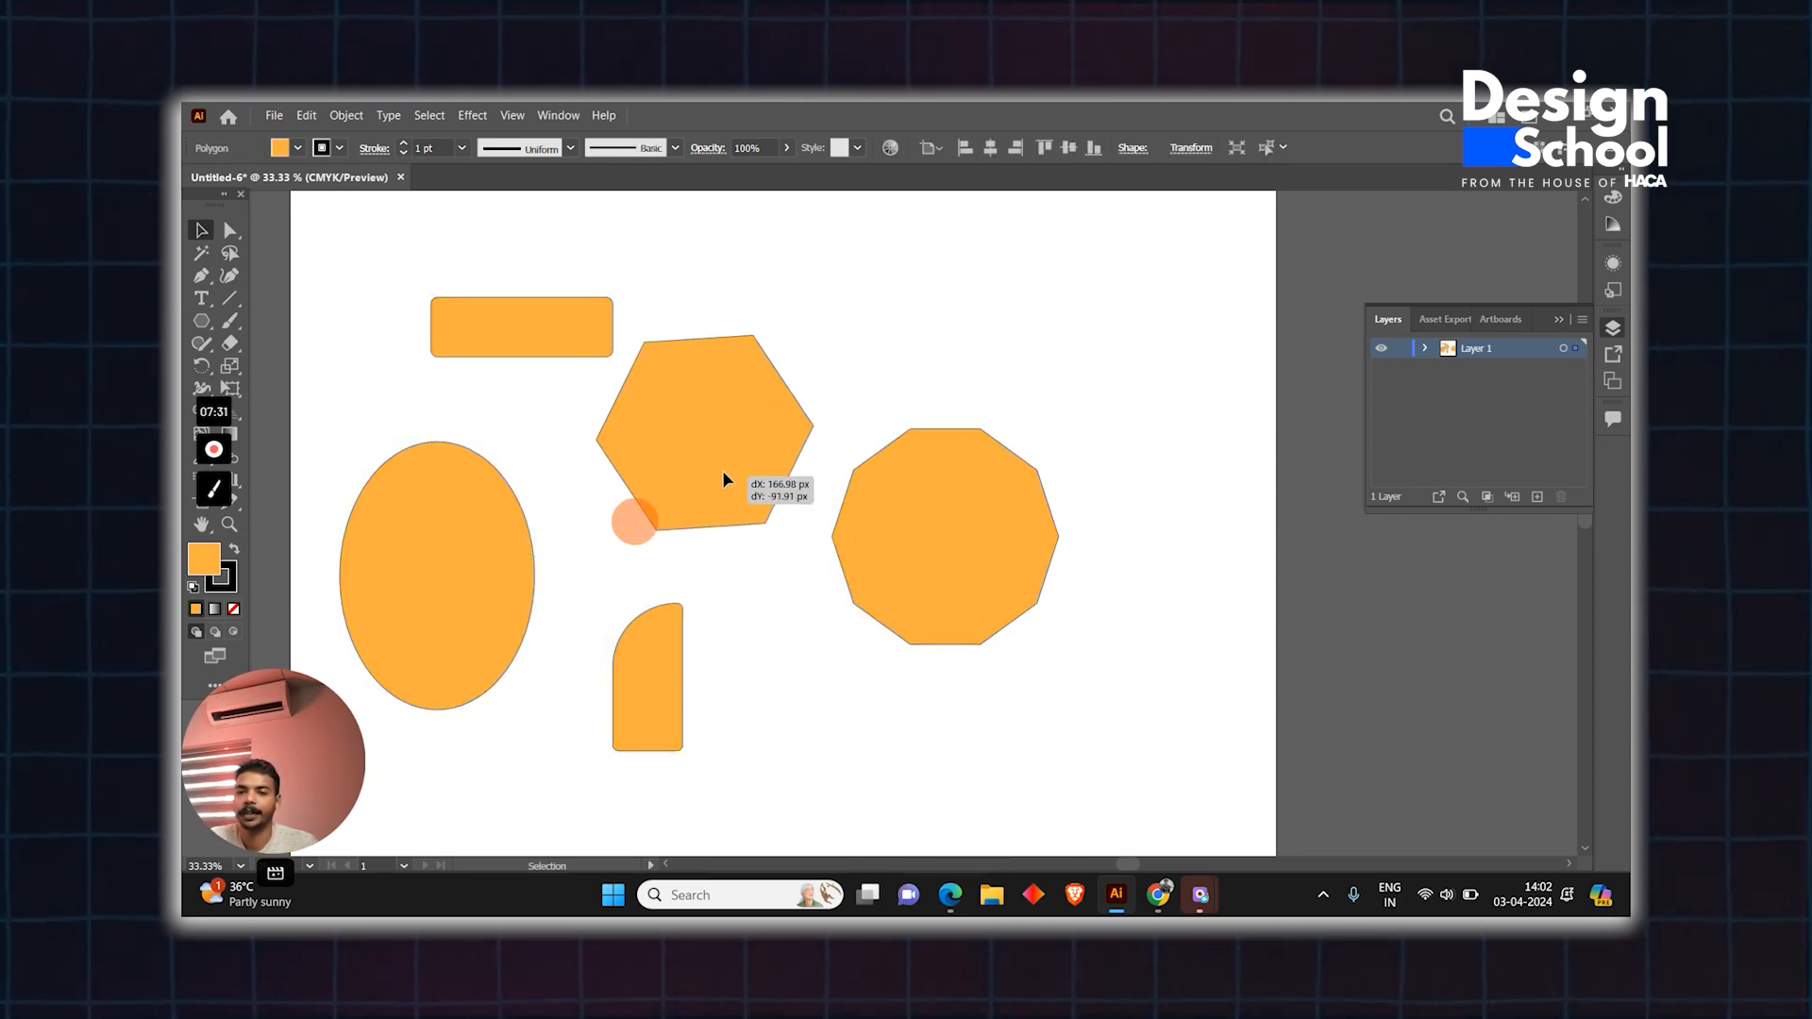
mouse_move(849, 609)
left_mouse_down()
mouse_move(863, 570)
mouse_move(871, 596)
left_mouse_up()
left_click_drag(659, 651, 680, 679)
left_click_drag(712, 488, 686, 489)
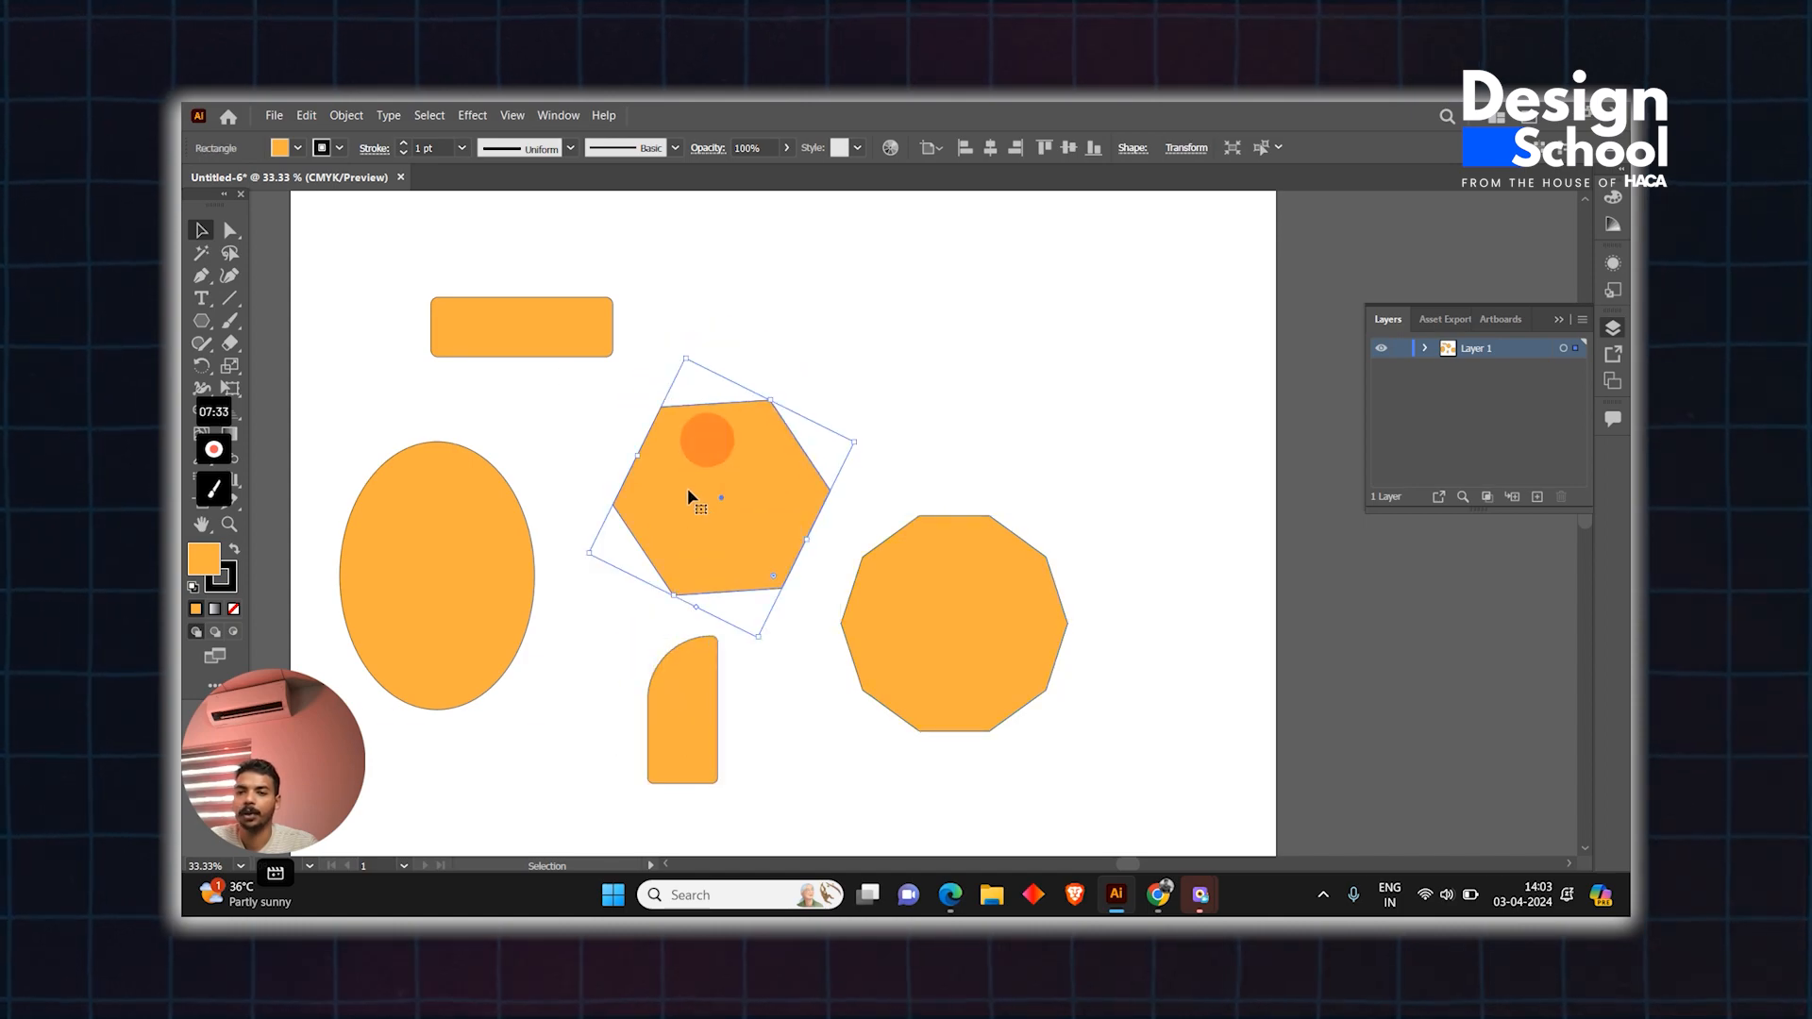